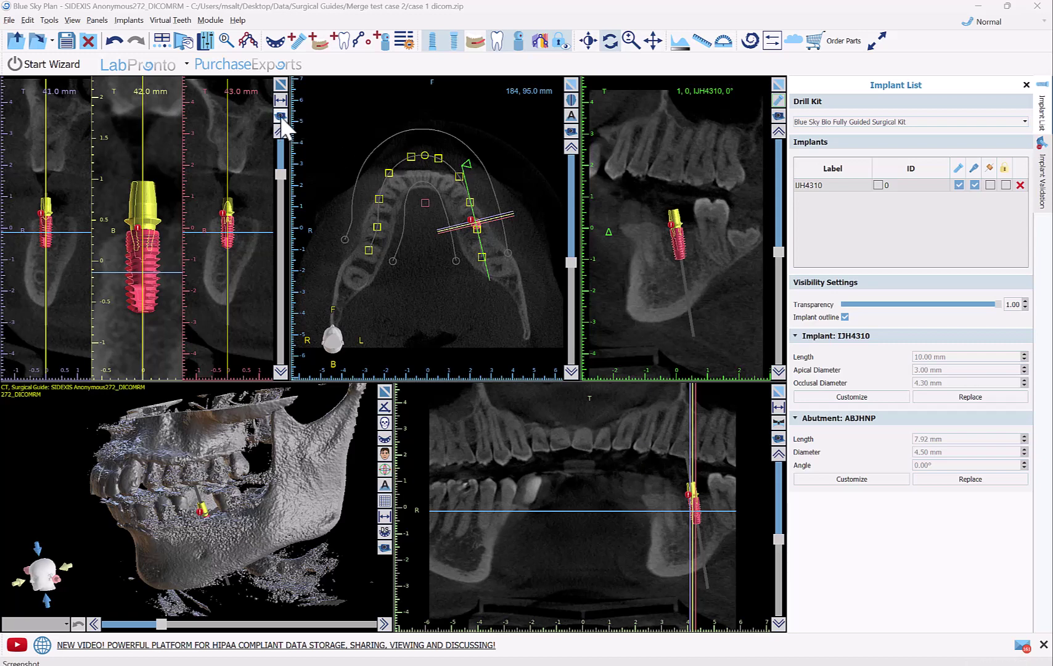
# - Save a screenshot of the views from the axial view's camera options
pyautogui.click(571, 132)
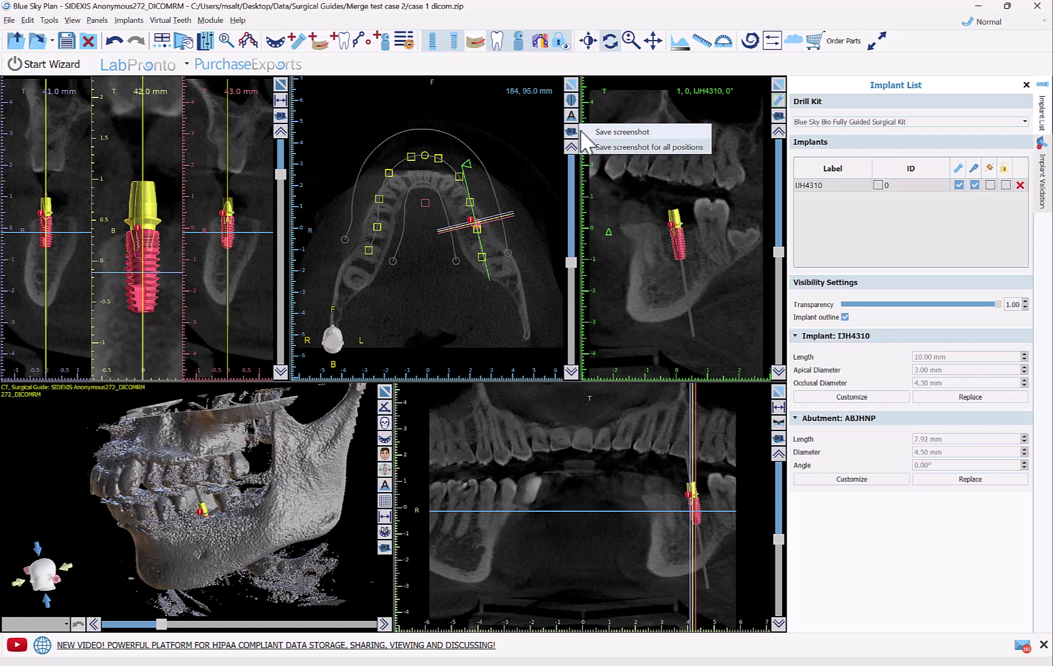
pyautogui.click(622, 132)
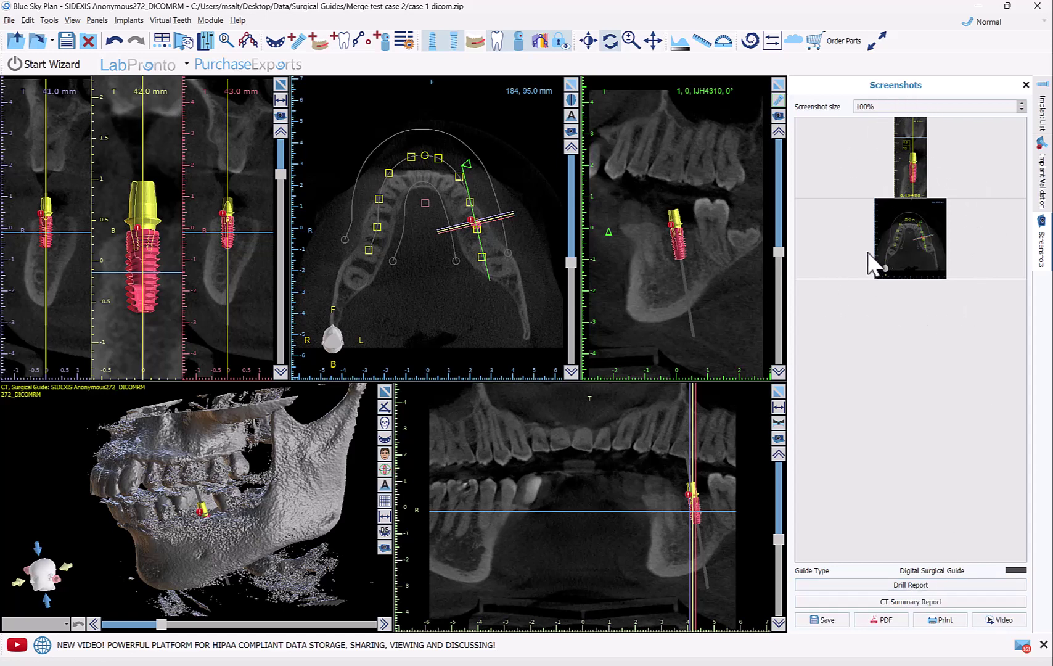
# - Remove the second screenshot, then use Remove All on the remaining one
pyautogui.rightClick(911, 272)
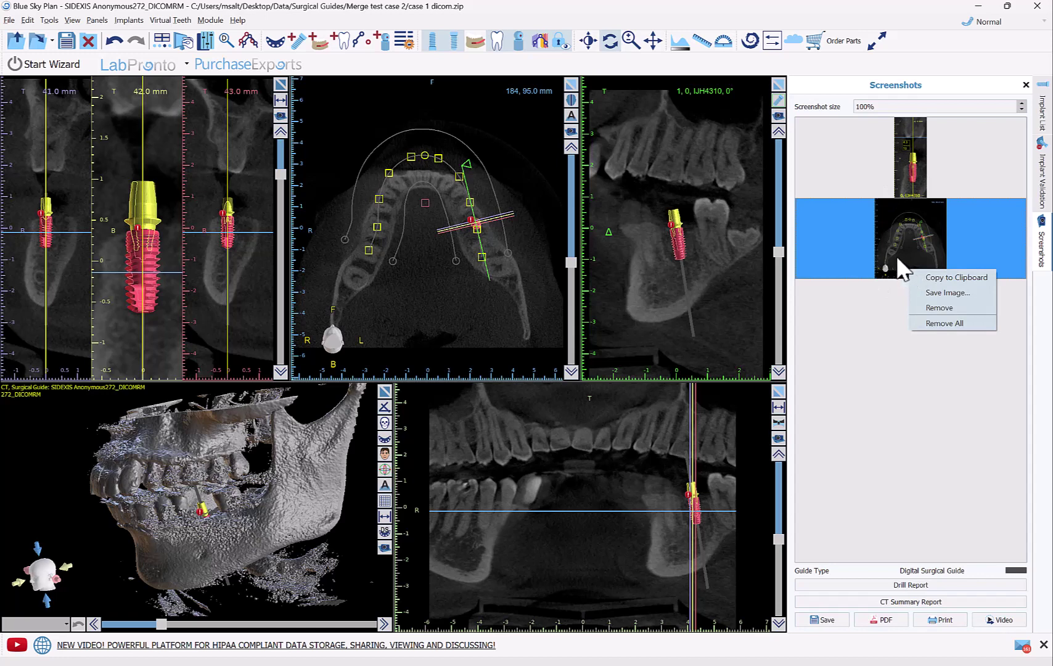
pyautogui.click(936, 308)
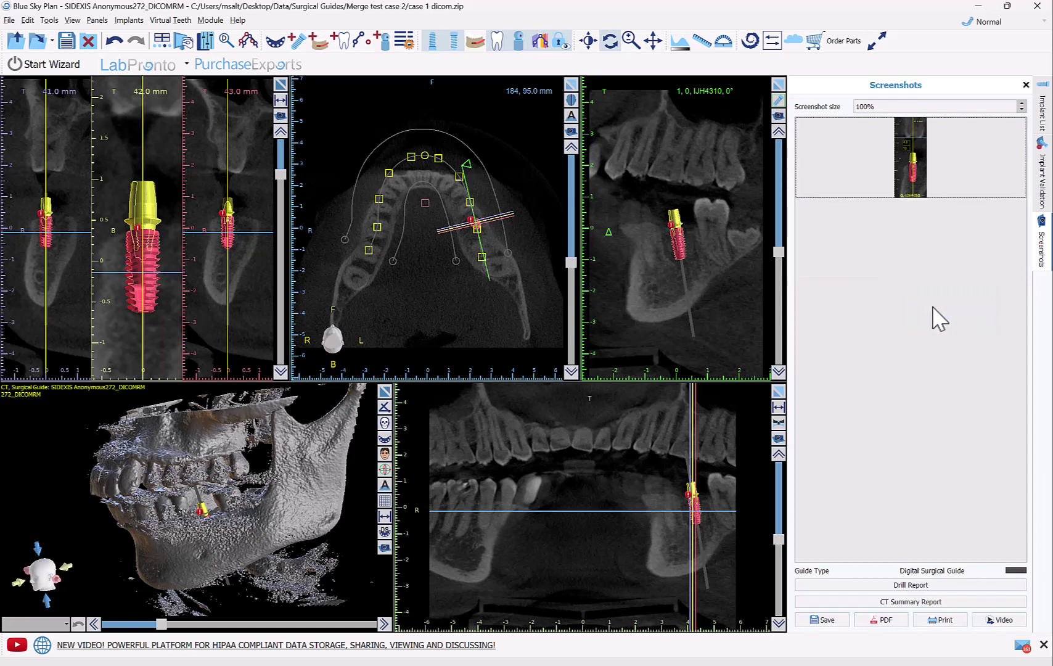
pyautogui.rightClick(931, 193)
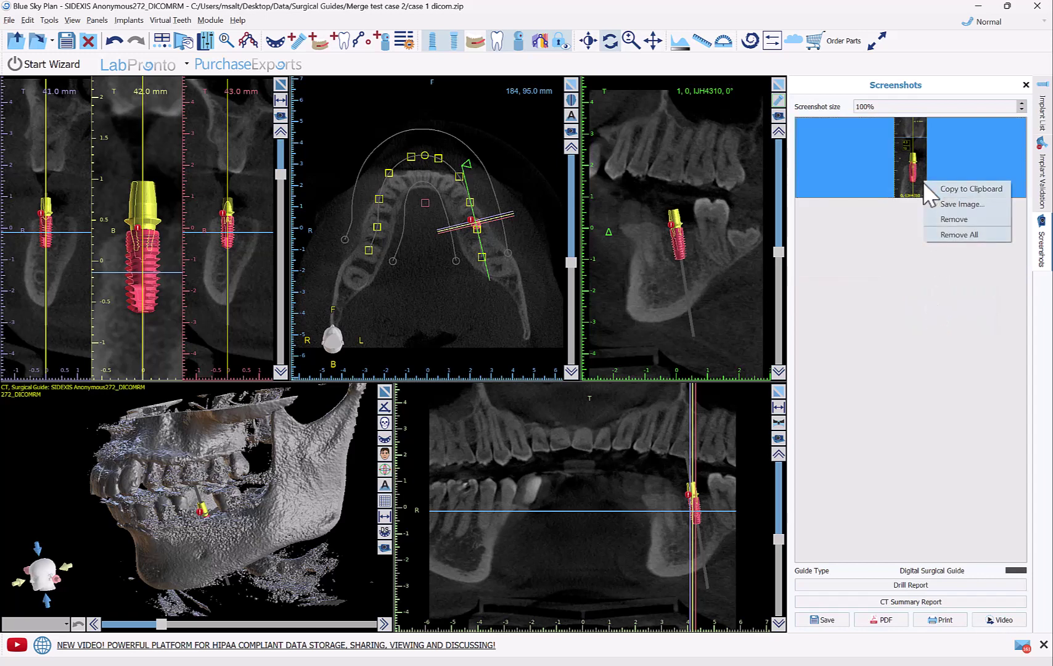
pyautogui.click(946, 233)
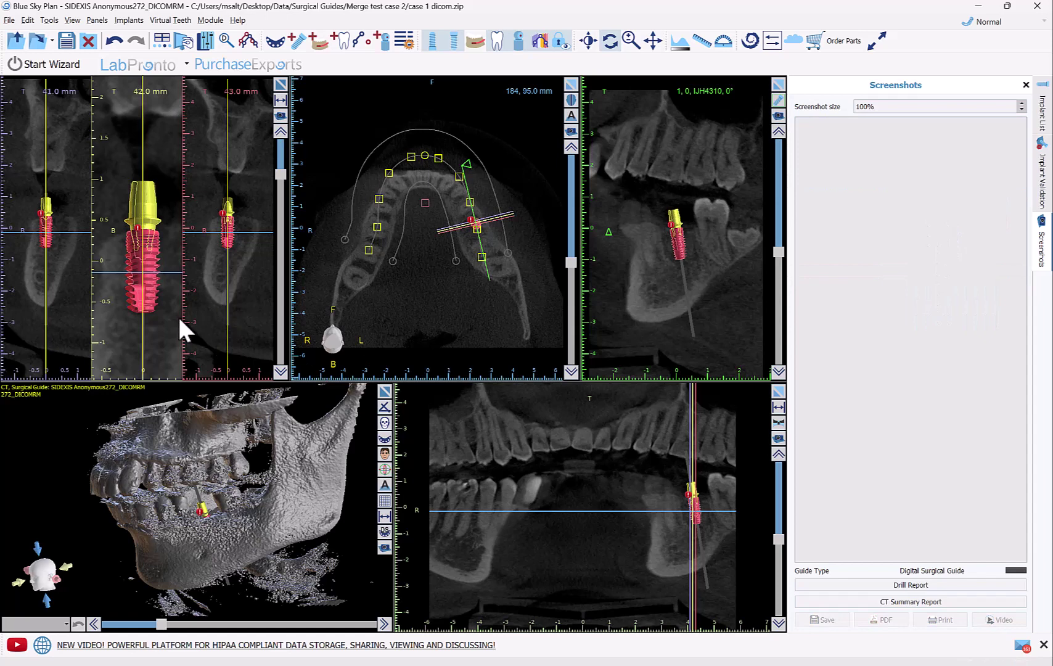
# - Scroll the central cross-section down to a different slice
pyautogui.scroll(-3, 163, 336)
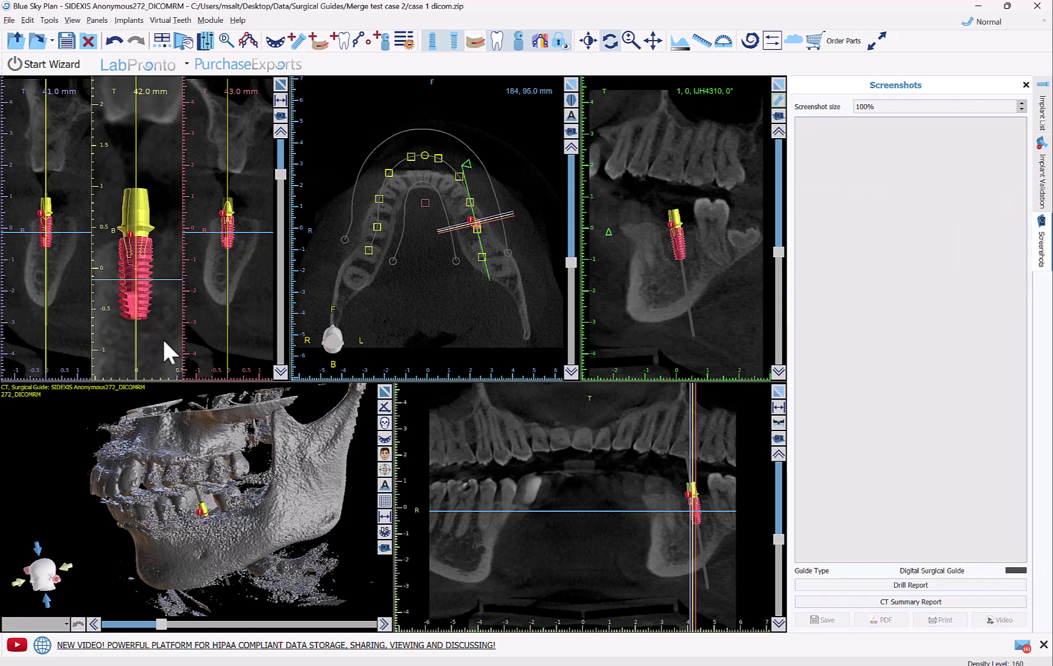
pyautogui.scroll(-2, 166, 349)
pyautogui.scroll(-1, 167, 346)
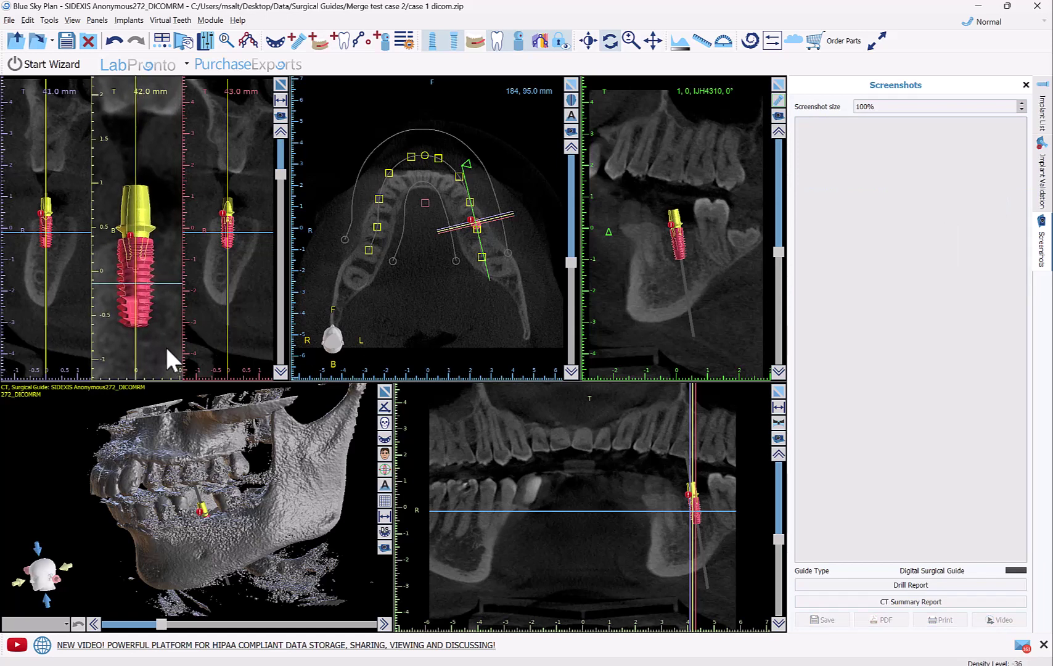
pyautogui.scroll(-2, 166, 346)
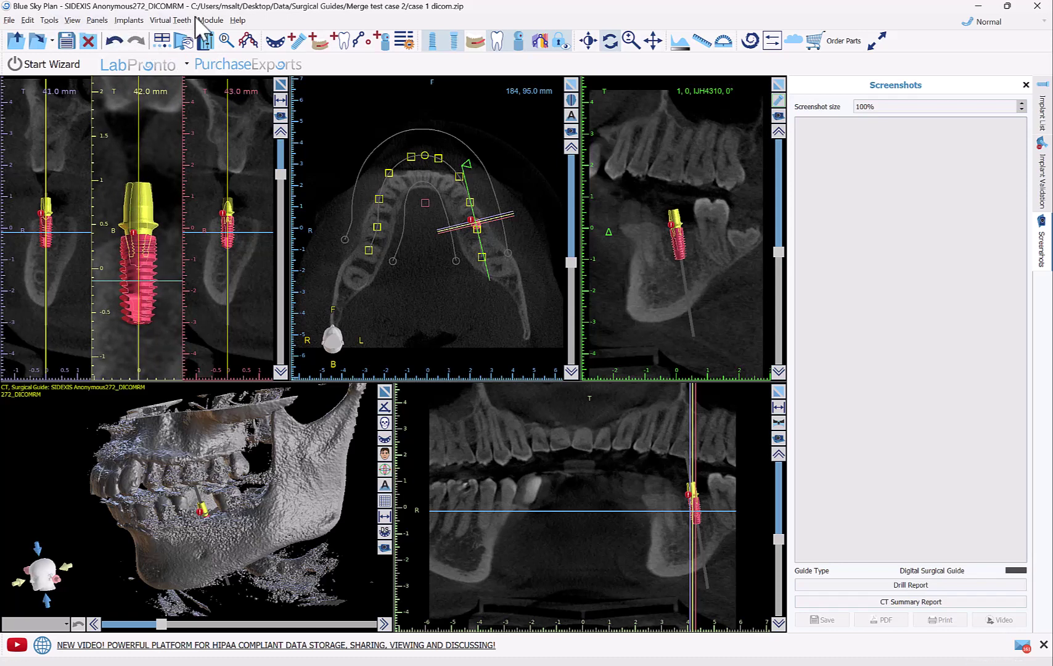
# - Maximize the cross-sectional panel so the three slices fill the view
pyautogui.click(48, 20)
pyautogui.click(69, 66)
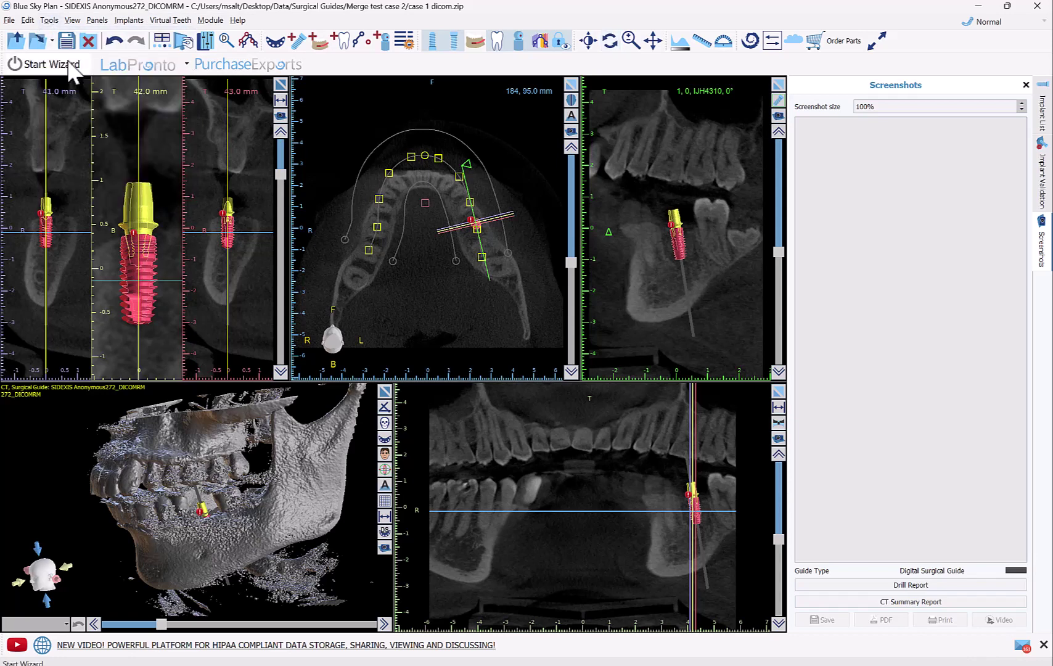
pyautogui.click(282, 84)
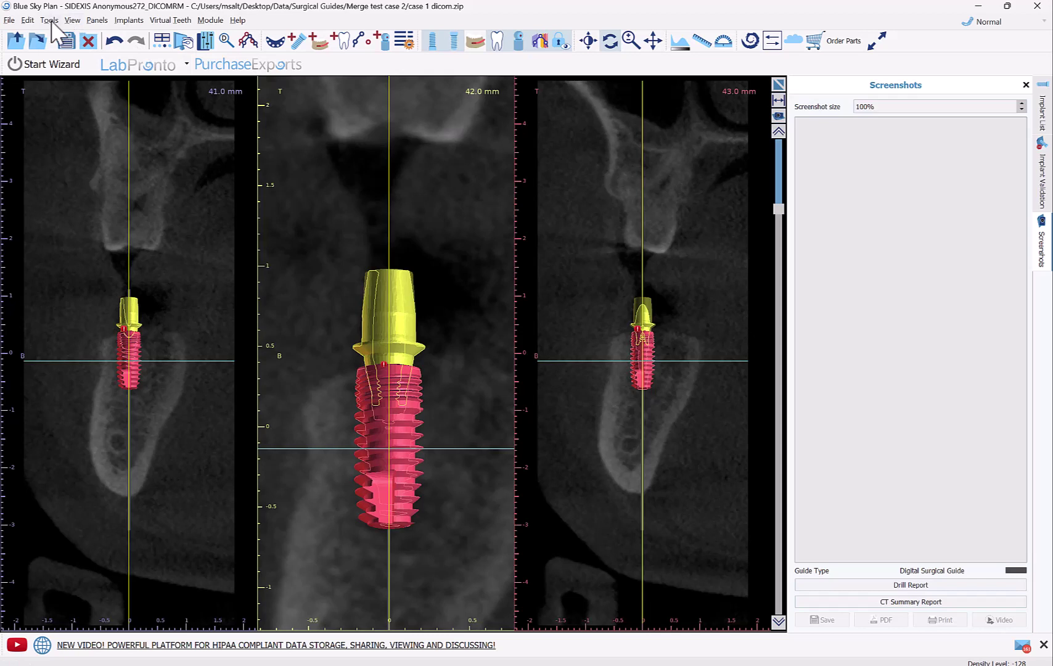
pyautogui.click(49, 20)
# - Add a yellow size-18 text note reading 4.3 / 10 beside the implant
pyautogui.click(83, 63)
pyautogui.click(274, 169)
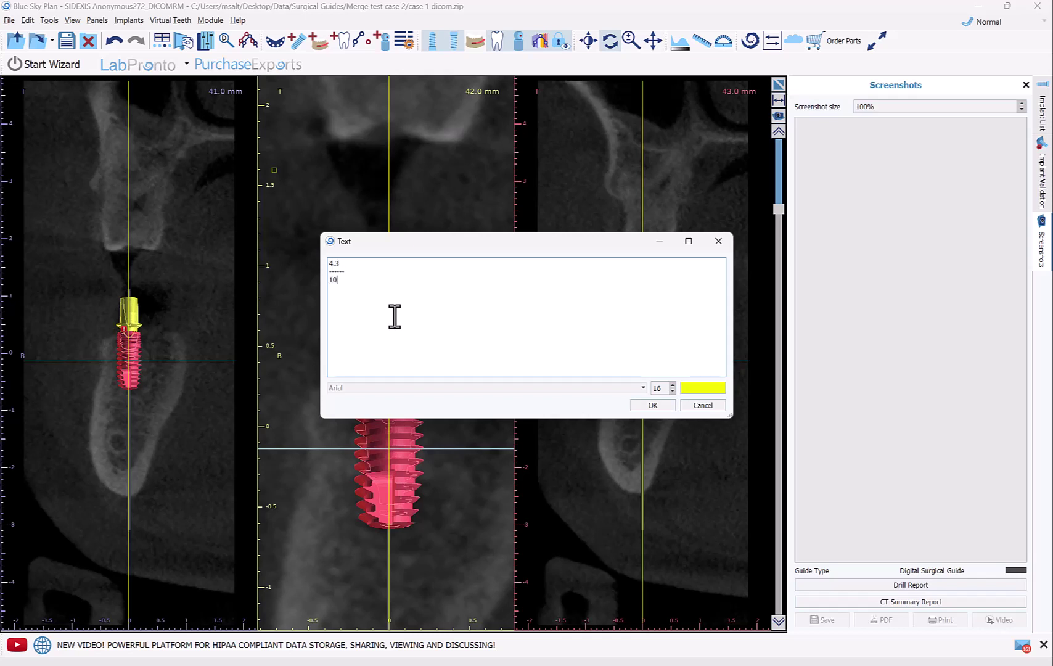
pyautogui.click(673, 384)
pyautogui.click(673, 385)
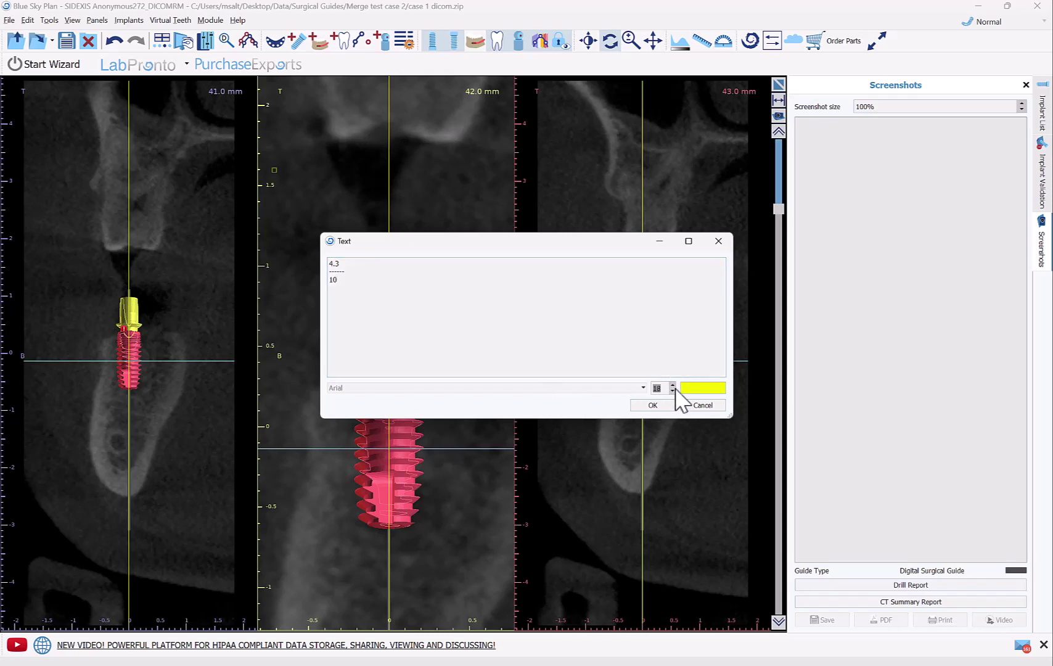
pyautogui.click(689, 390)
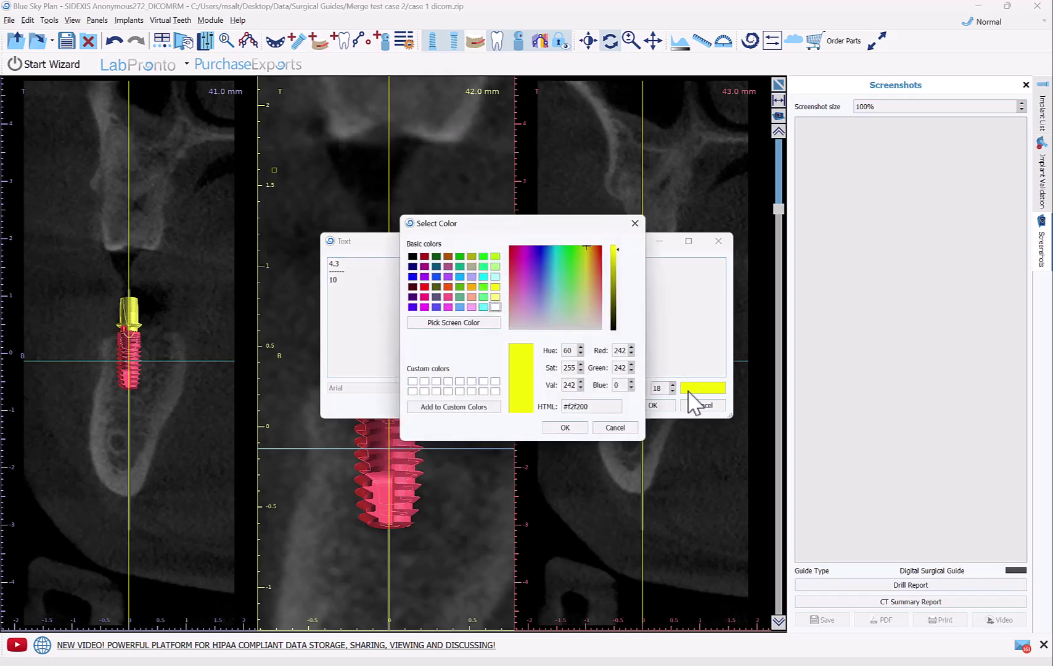
pyautogui.click(574, 427)
pyautogui.click(650, 405)
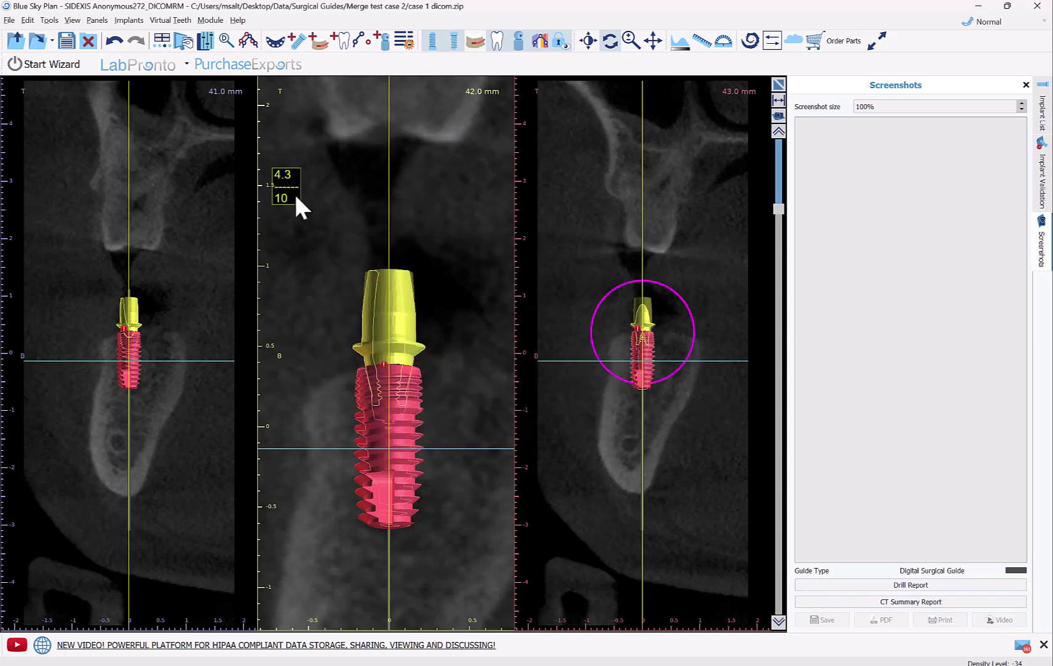
# - Shift the slice and drag the 4.3 / 10 note closer to the implant
pyautogui.moveTo(293, 192); pyautogui.dragTo(305, 227, button='middle')
pyautogui.click(309, 240)
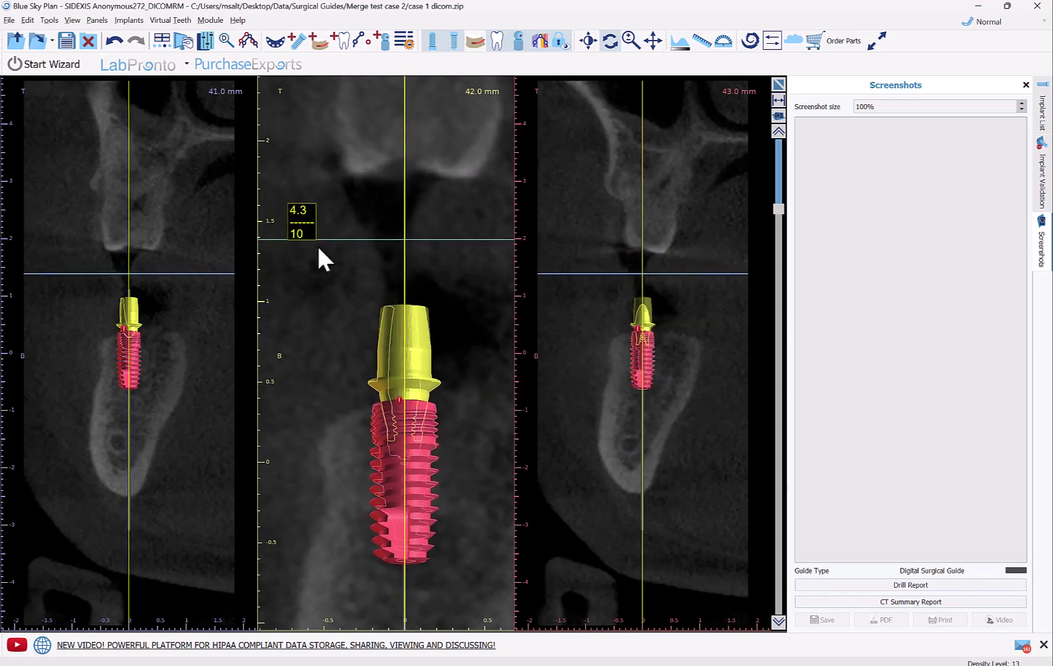
pyautogui.moveTo(310, 230); pyautogui.dragTo(328, 277)
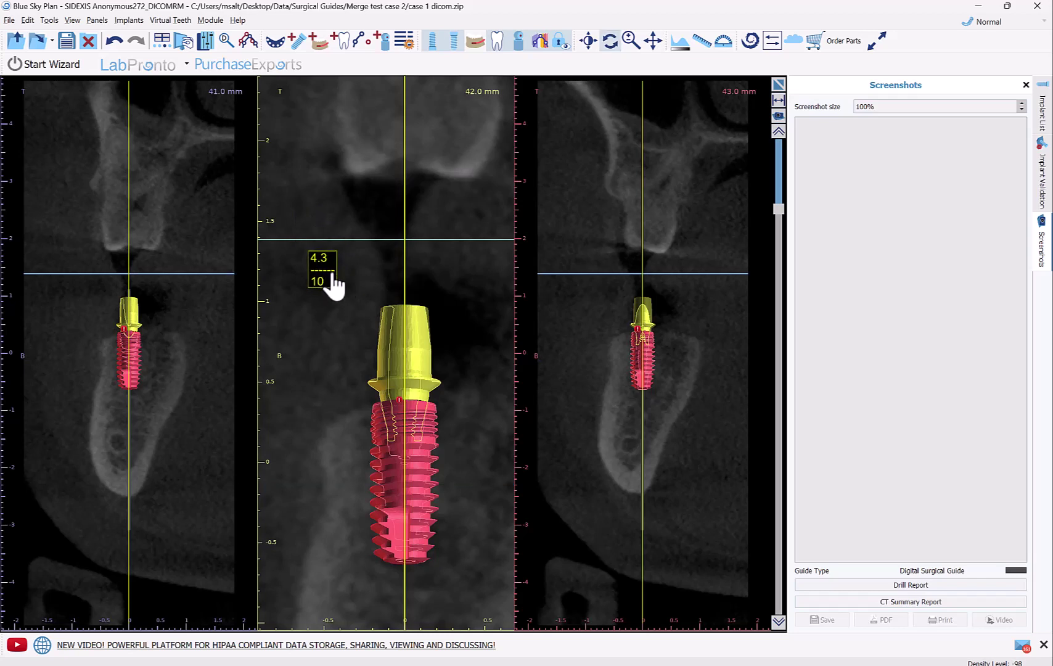
pyautogui.click(97, 21)
# - Draw a red arrow marker beside the implant labelled 'check this out!'
pyautogui.moveTo(74, 21)
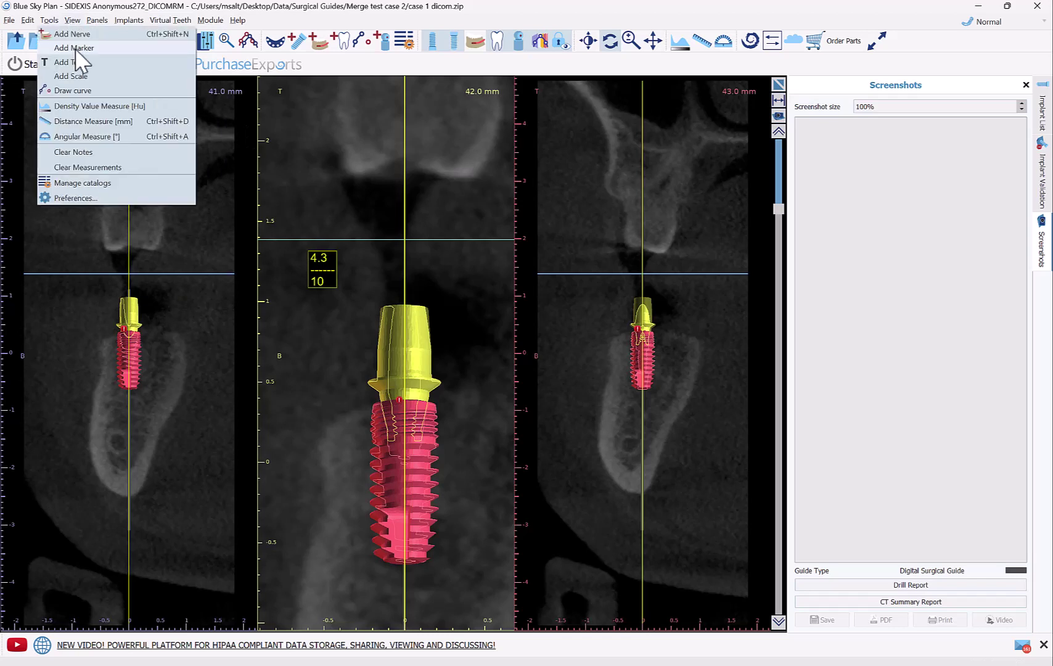
pyautogui.click(79, 60)
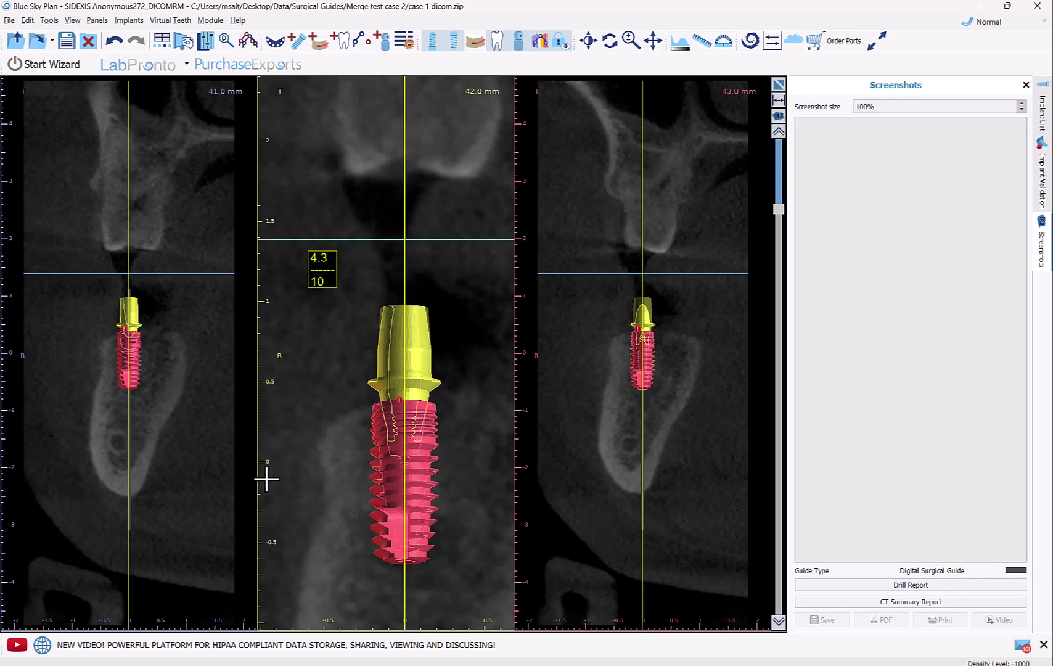
pyautogui.moveTo(268, 478); pyautogui.dragTo(349, 571)
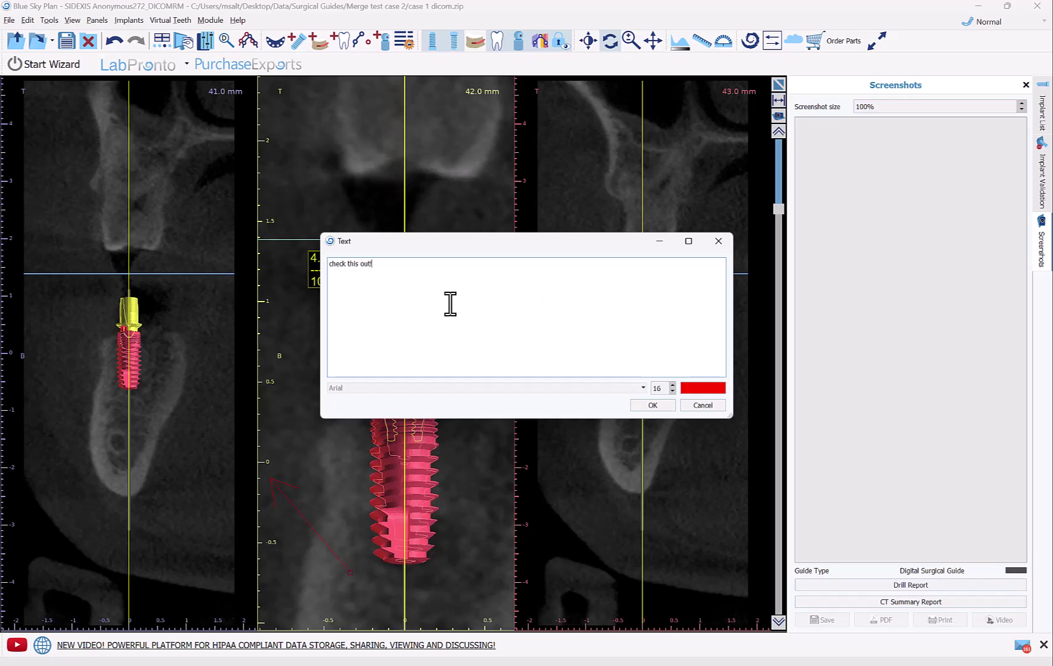
pyautogui.click(645, 405)
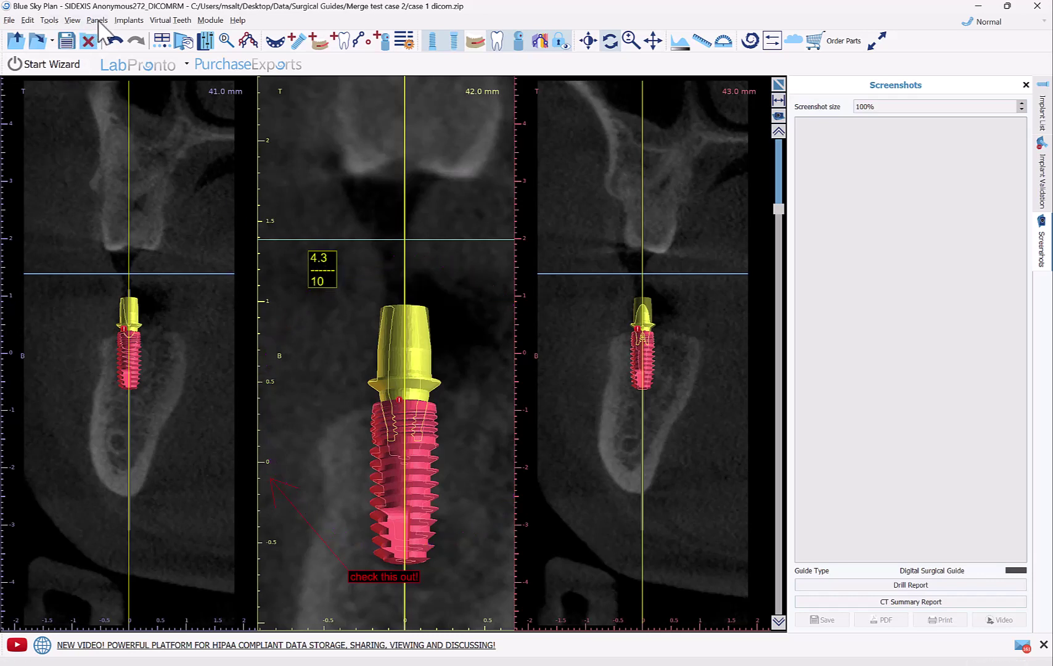
# - Add a second red arrow marker labelled 4.3 / 10 at size 18, then adjust its tip
pyautogui.click(49, 20)
pyautogui.click(74, 62)
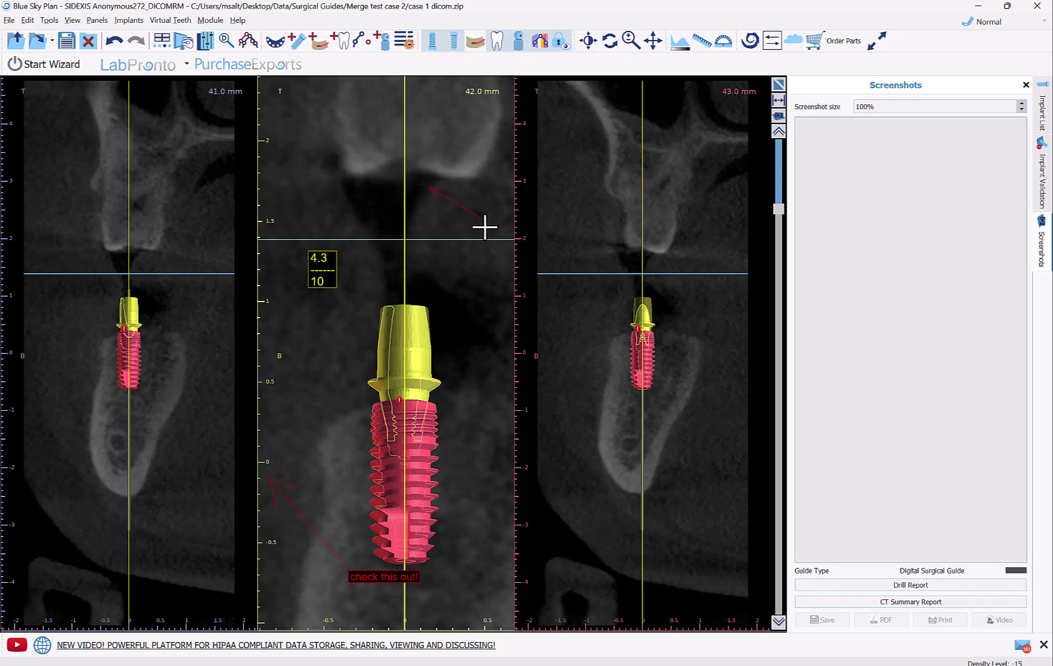
pyautogui.click(470, 259)
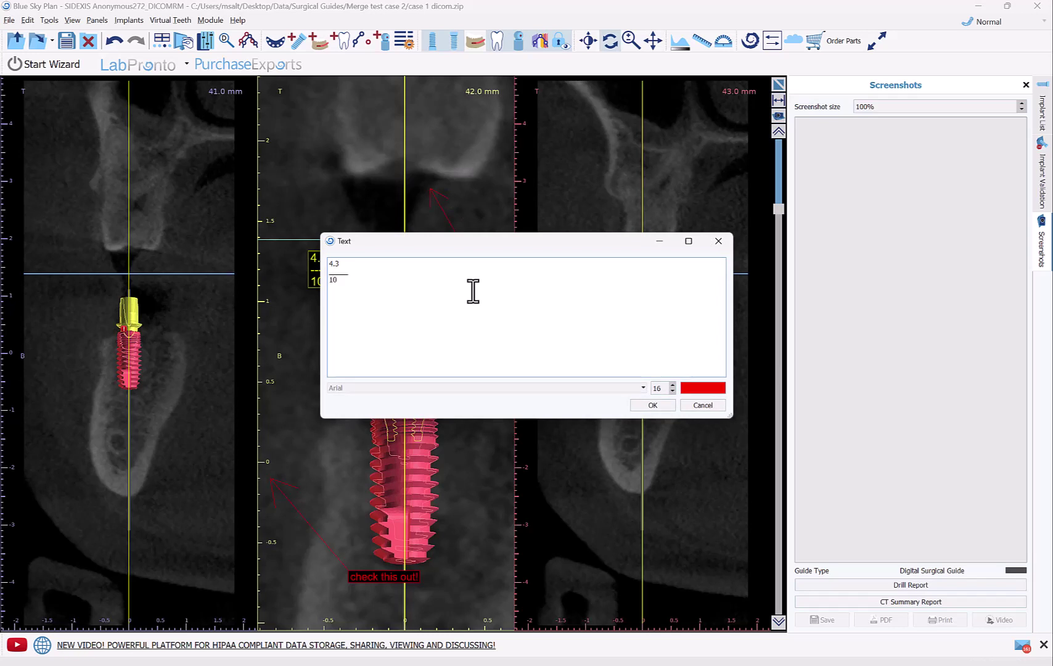
pyautogui.click(672, 384)
pyautogui.click(672, 384)
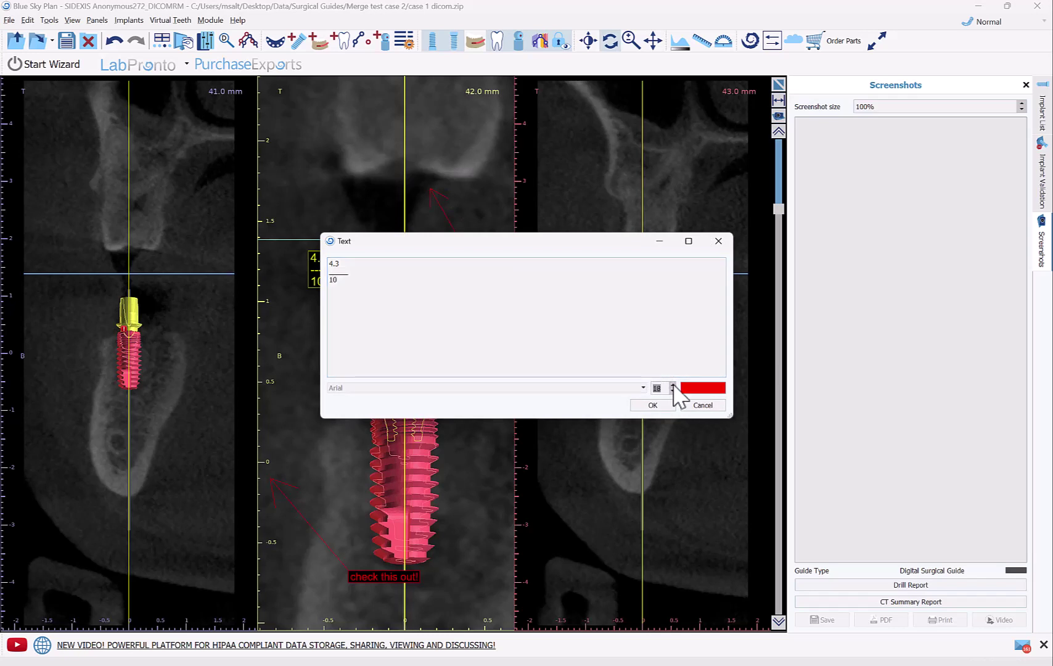
pyautogui.click(662, 406)
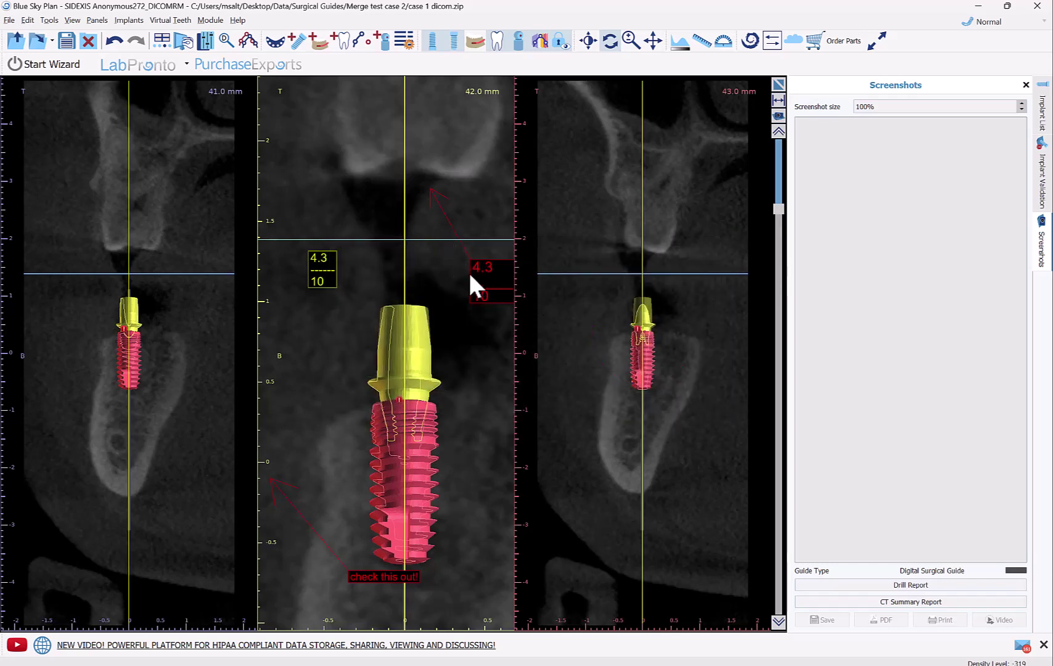
pyautogui.moveTo(439, 216); pyautogui.dragTo(353, 208)
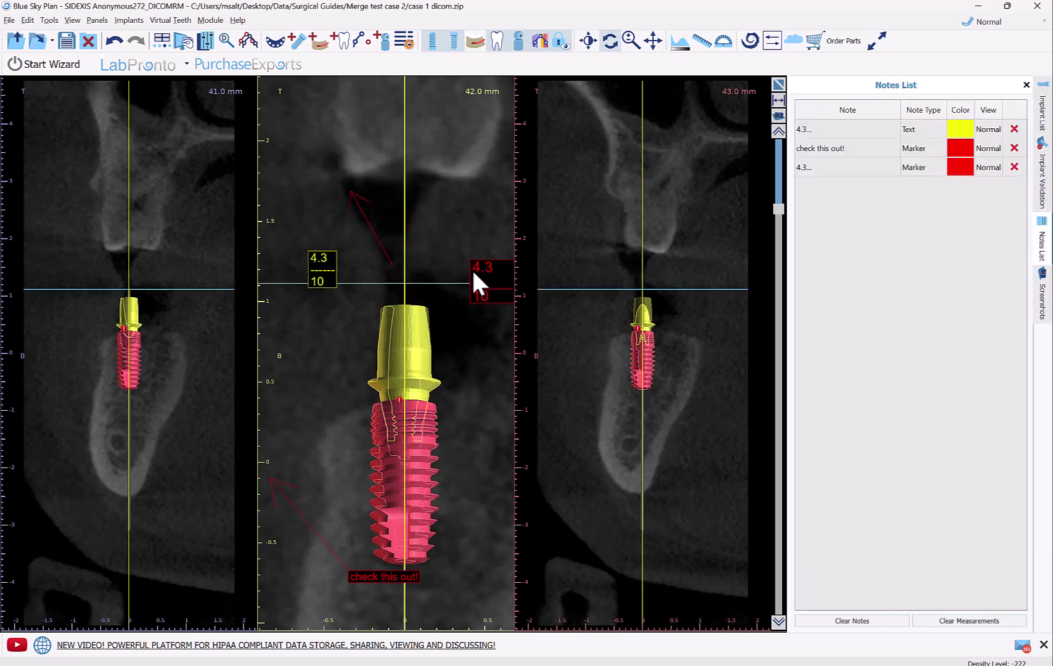
pyautogui.moveTo(469, 282); pyautogui.dragTo(310, 165)
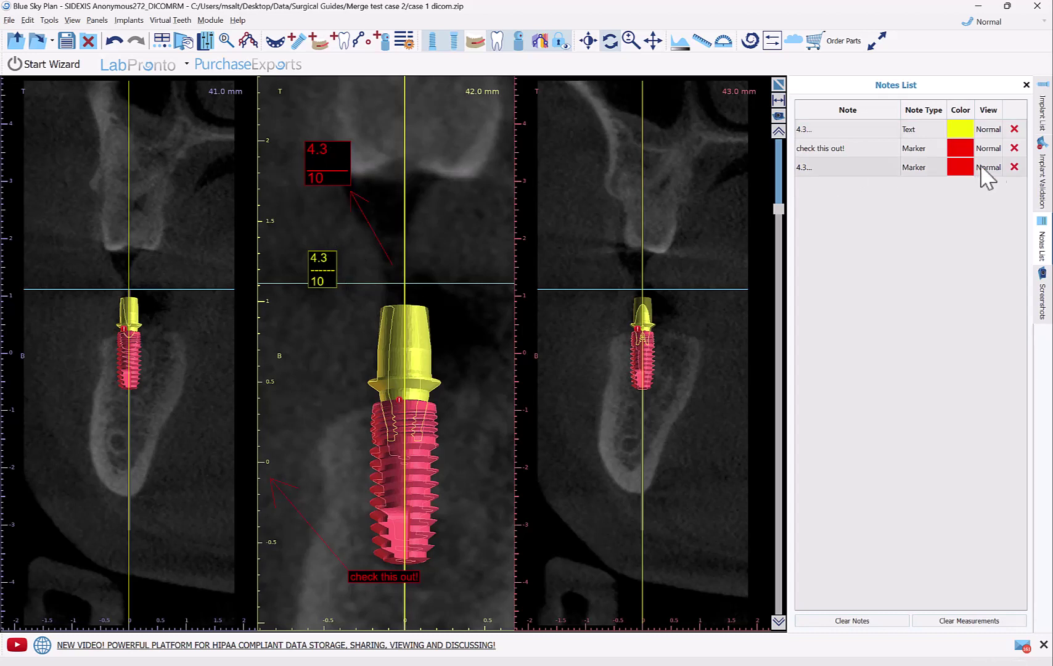
pyautogui.click(829, 149)
pyautogui.click(825, 149)
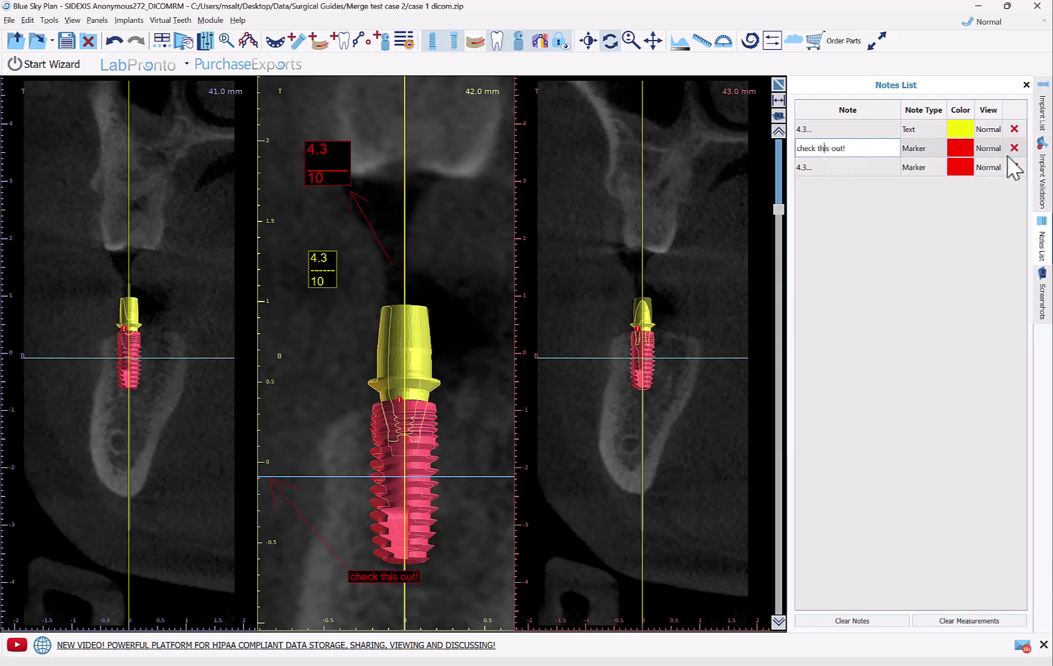
pyautogui.click(478, 271)
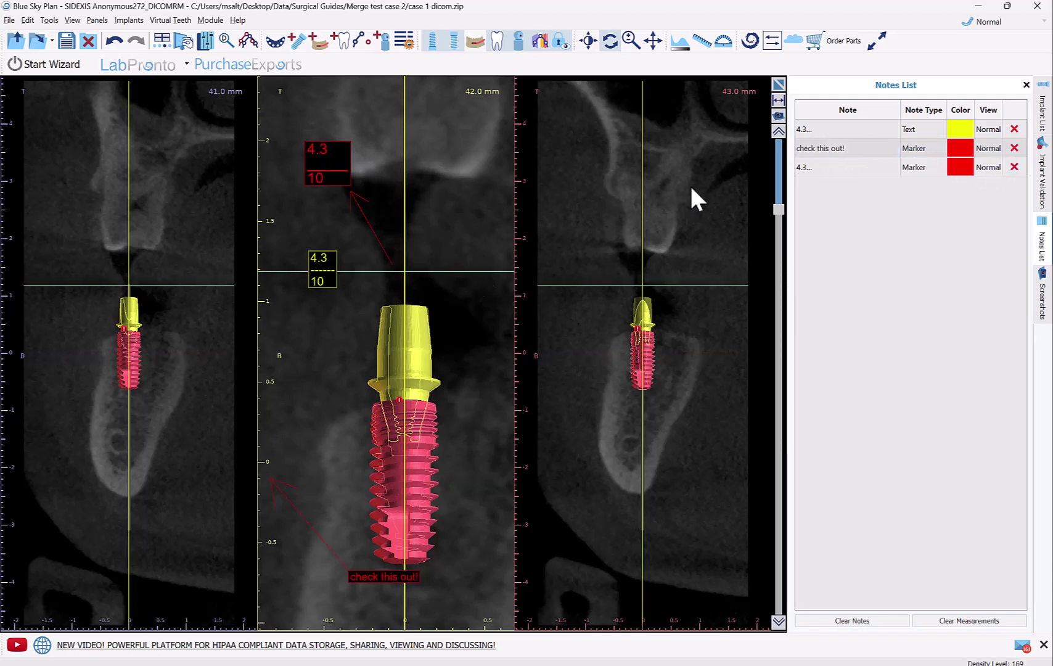
pyautogui.click(779, 624)
pyautogui.click(781, 625)
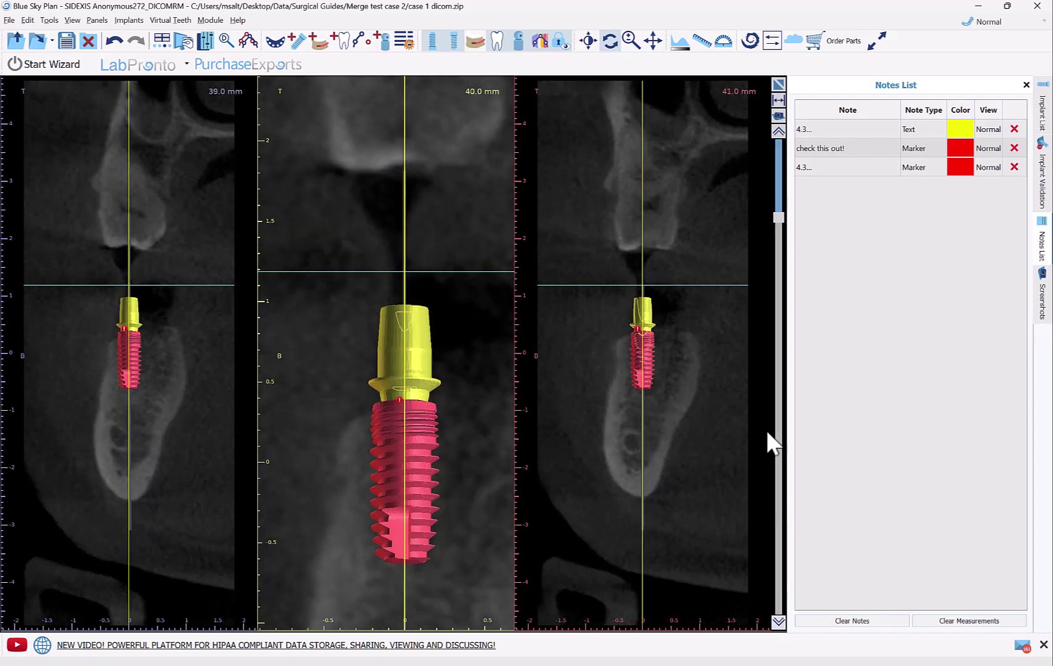
pyautogui.click(779, 132)
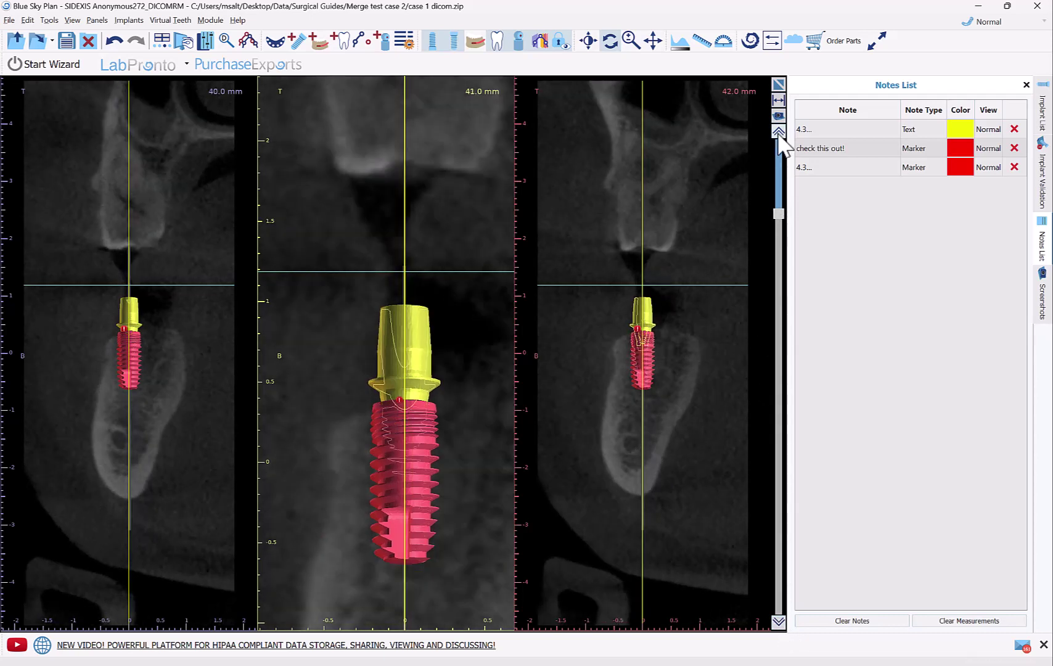
pyautogui.click(779, 132)
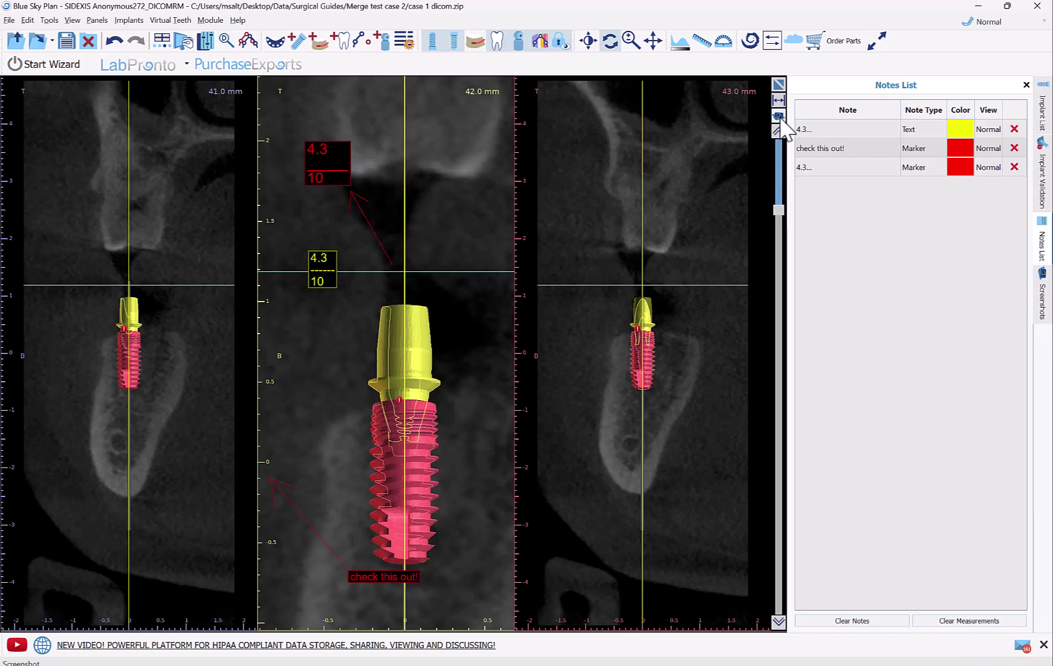
# - Save a new screenshot of the cross-sections
pyautogui.click(781, 117)
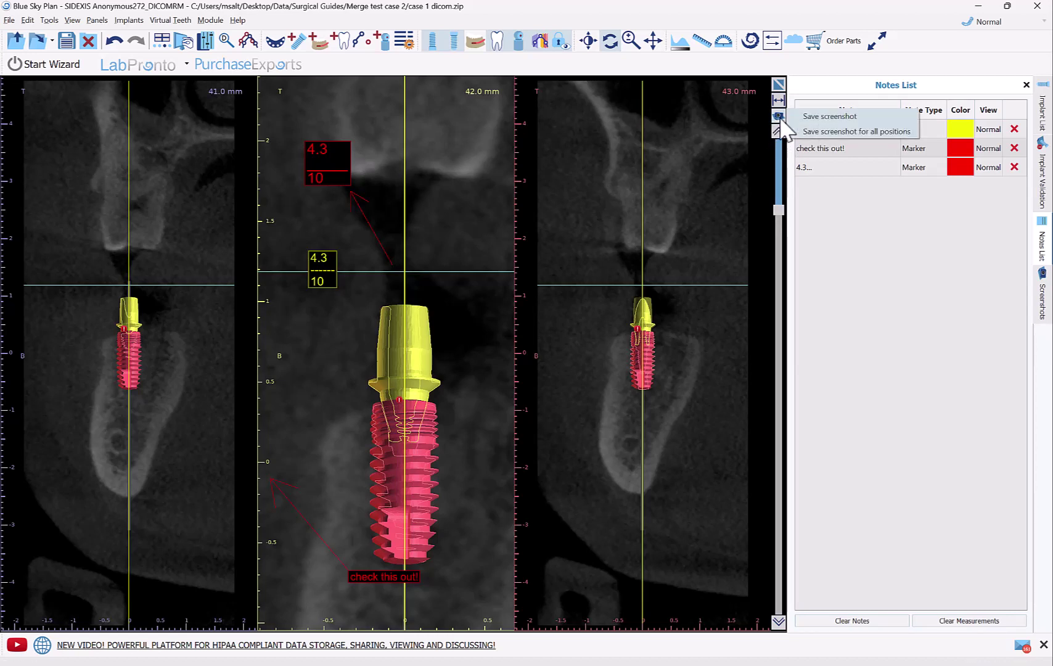
pyautogui.click(860, 118)
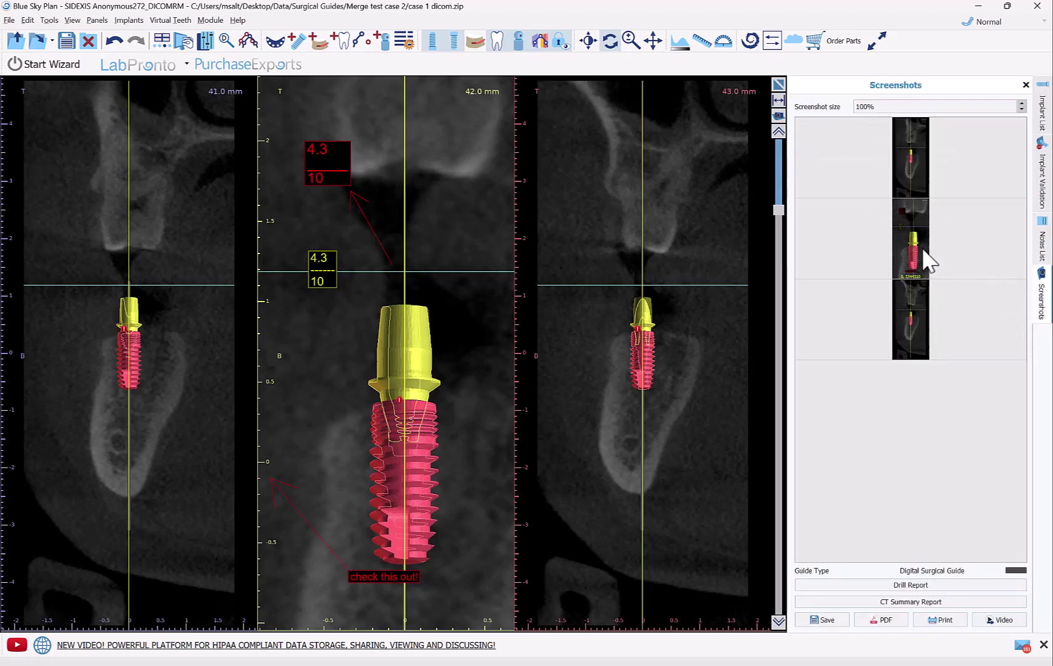
pyautogui.click(921, 317)
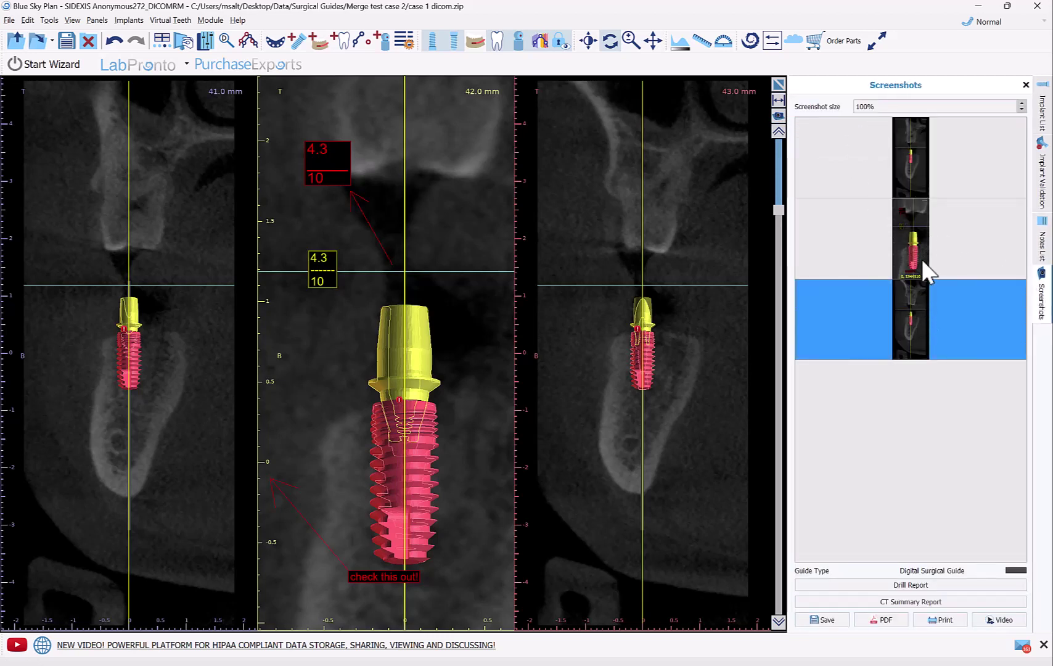
pyautogui.click(921, 262)
# - Remove the third and first screenshots, then show the Implant List
pyautogui.rightClick(919, 321)
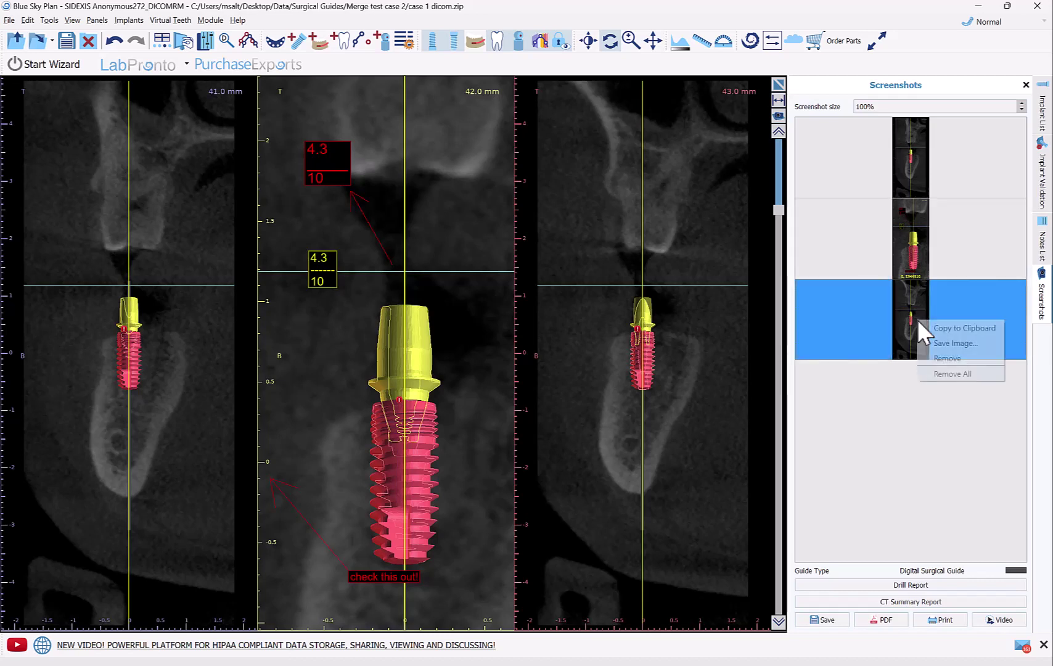
pyautogui.click(948, 359)
pyautogui.rightClick(921, 181)
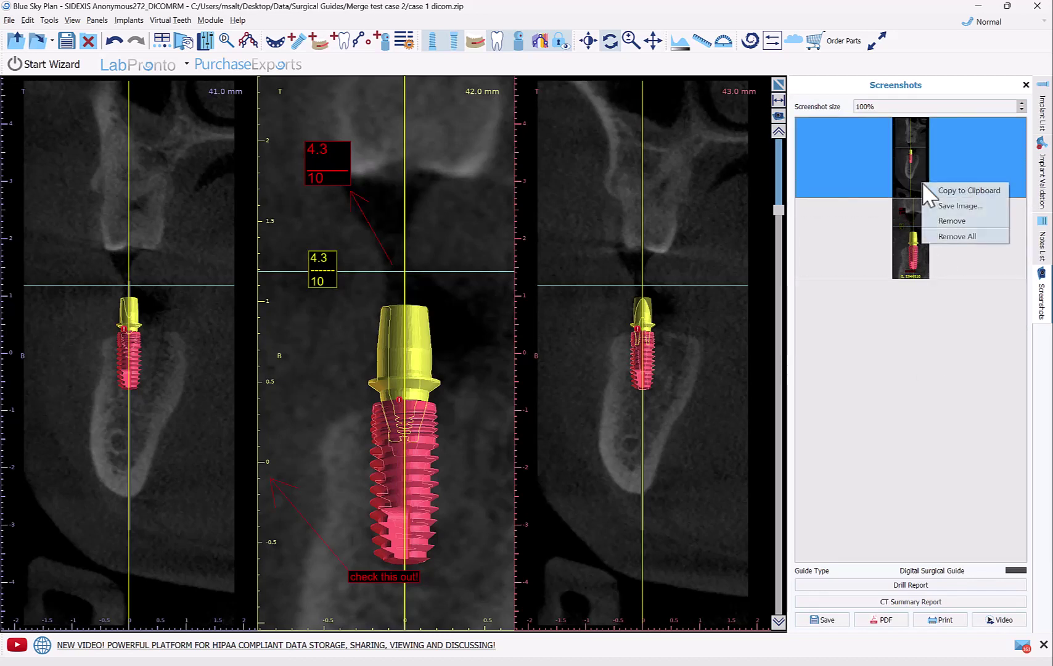
pyautogui.click(940, 221)
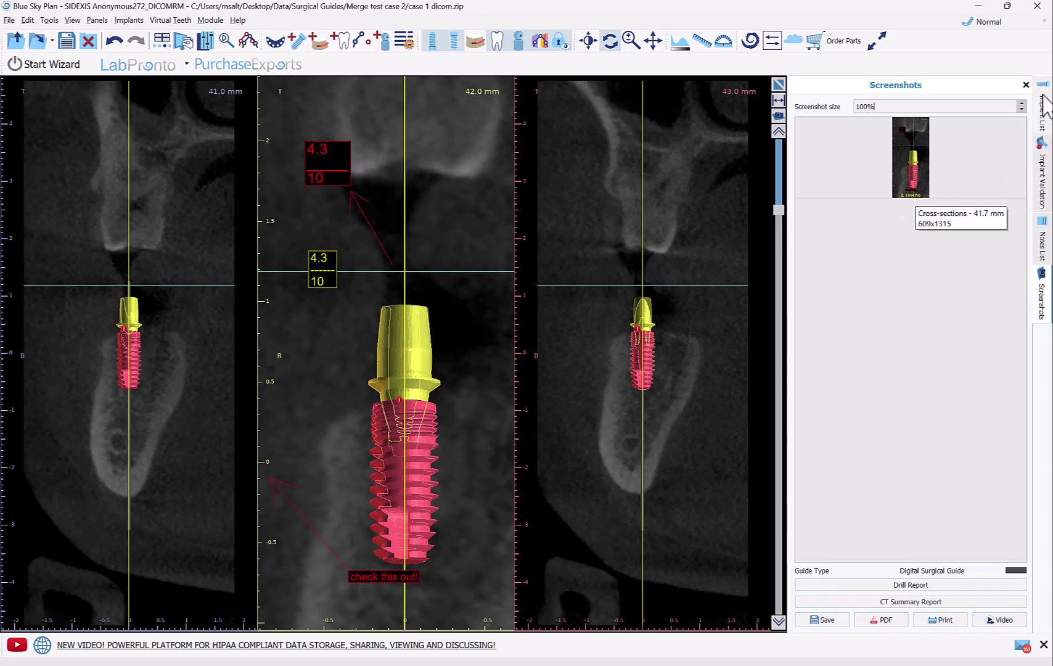
pyautogui.click(1044, 112)
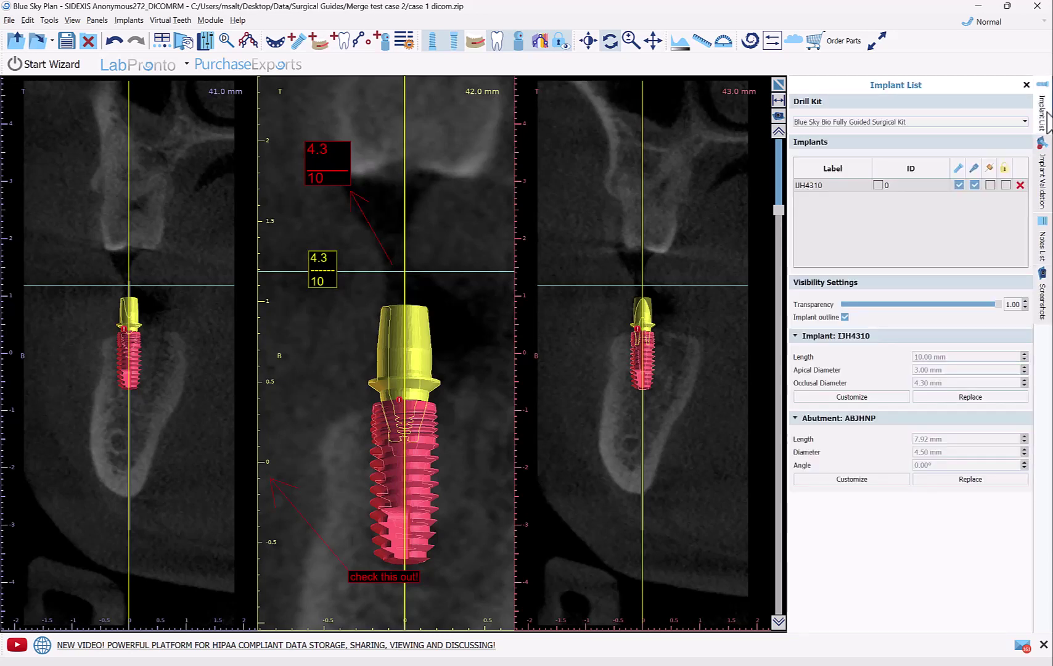
# - Turn on the ID display for implant IJH4310, keeping its ID value 0
pyautogui.click(878, 185)
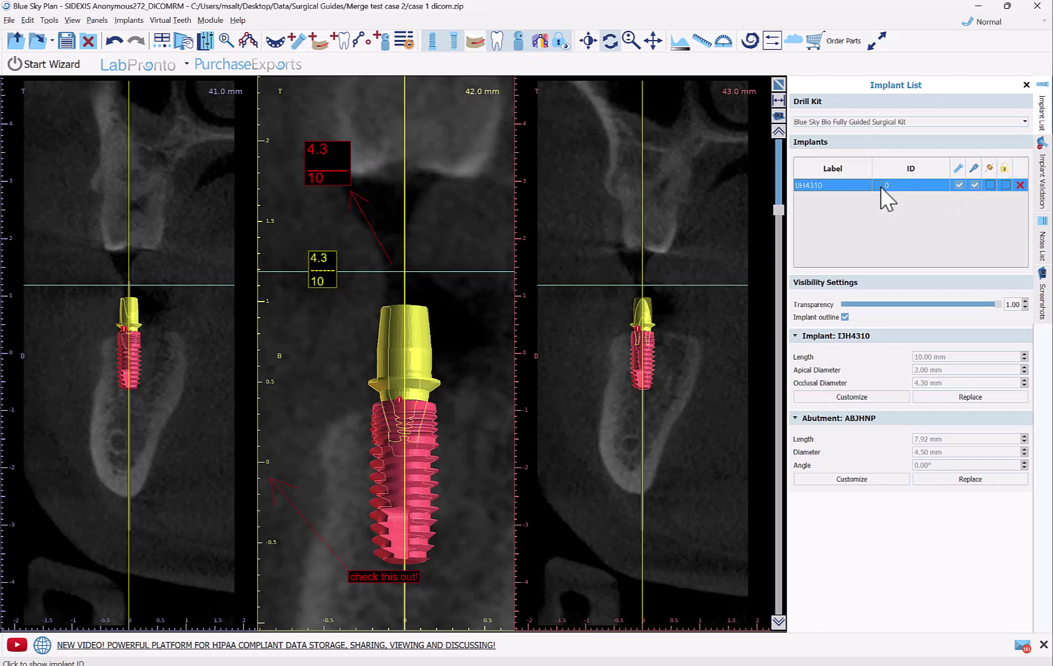
pyautogui.doubleClick(890, 185)
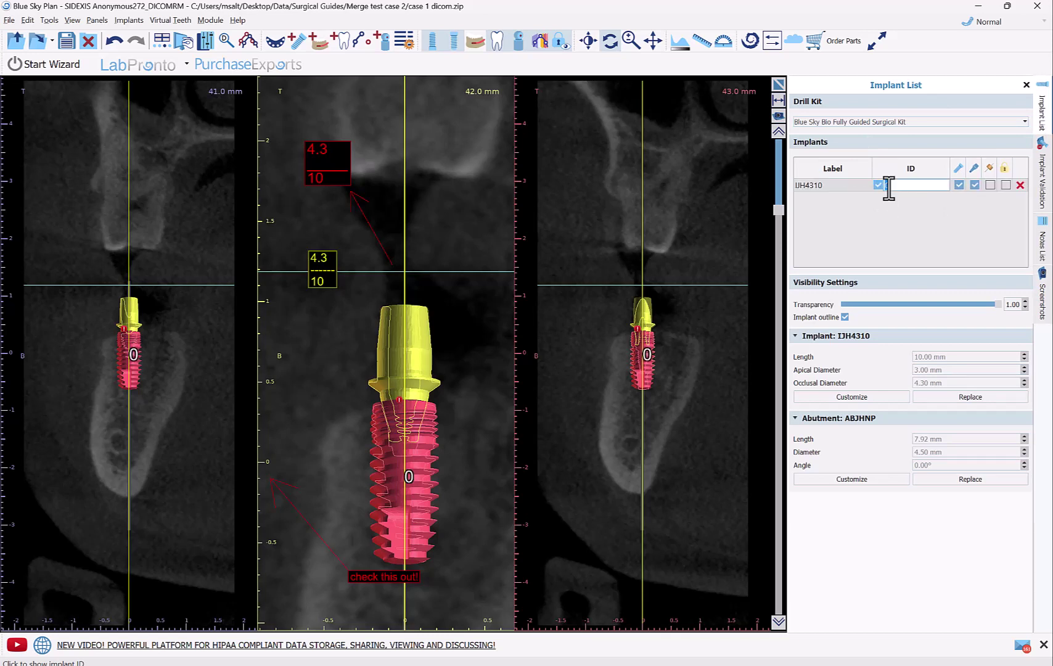
pyautogui.click(881, 189)
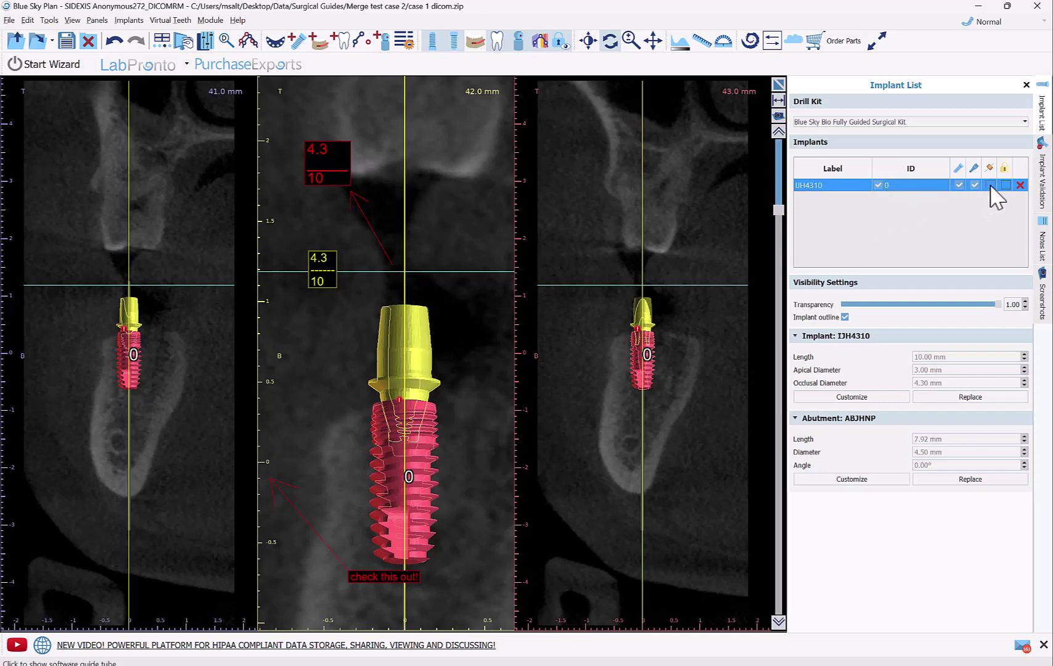
pyautogui.click(670, 259)
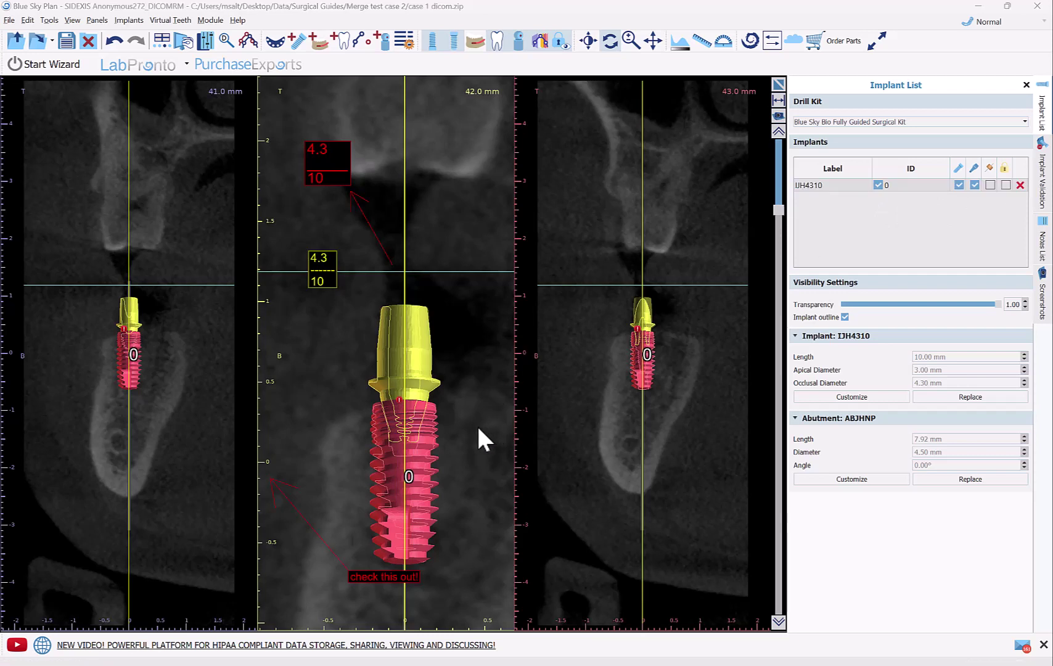
pyautogui.moveTo(448, 368)
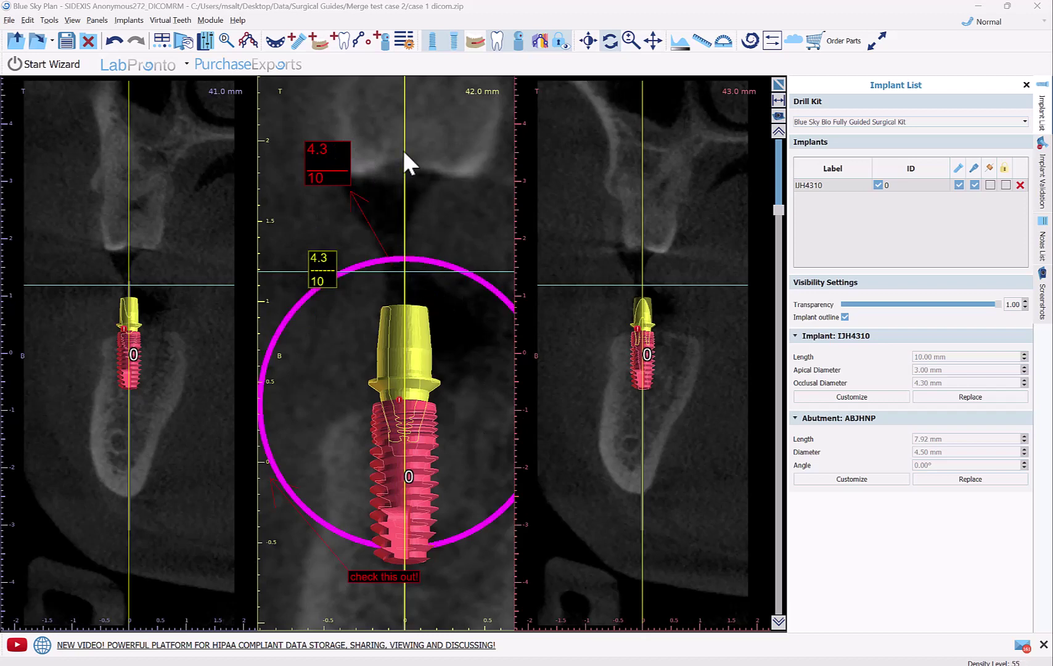
# - Hide the projection lines in all cross-sections and toggle IJH4310's lock checkbox
pyautogui.click(540, 41)
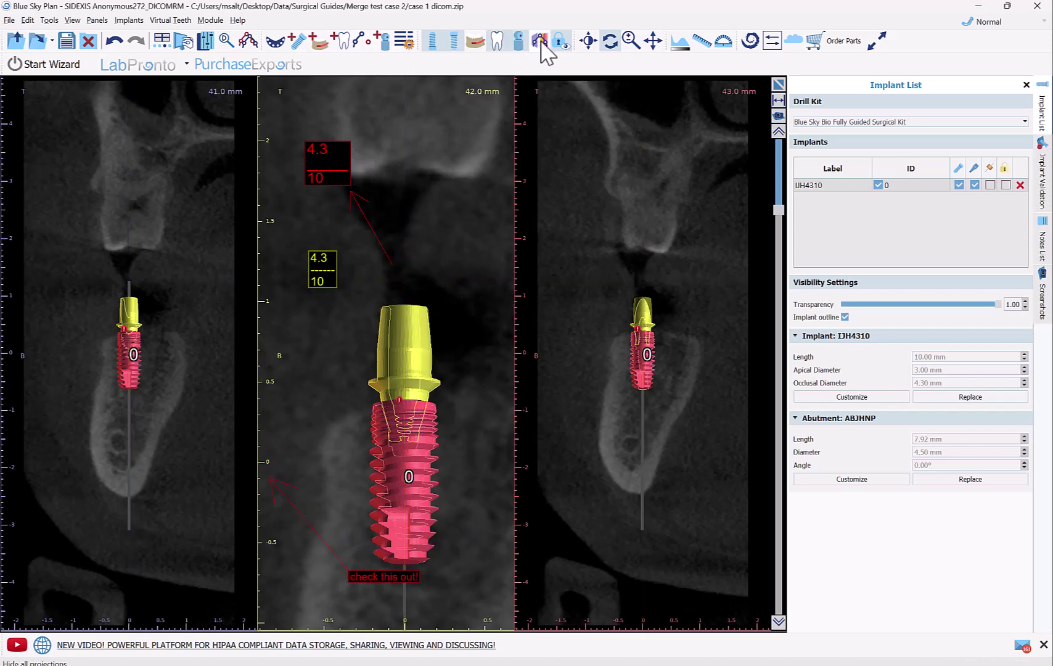
pyautogui.click(541, 43)
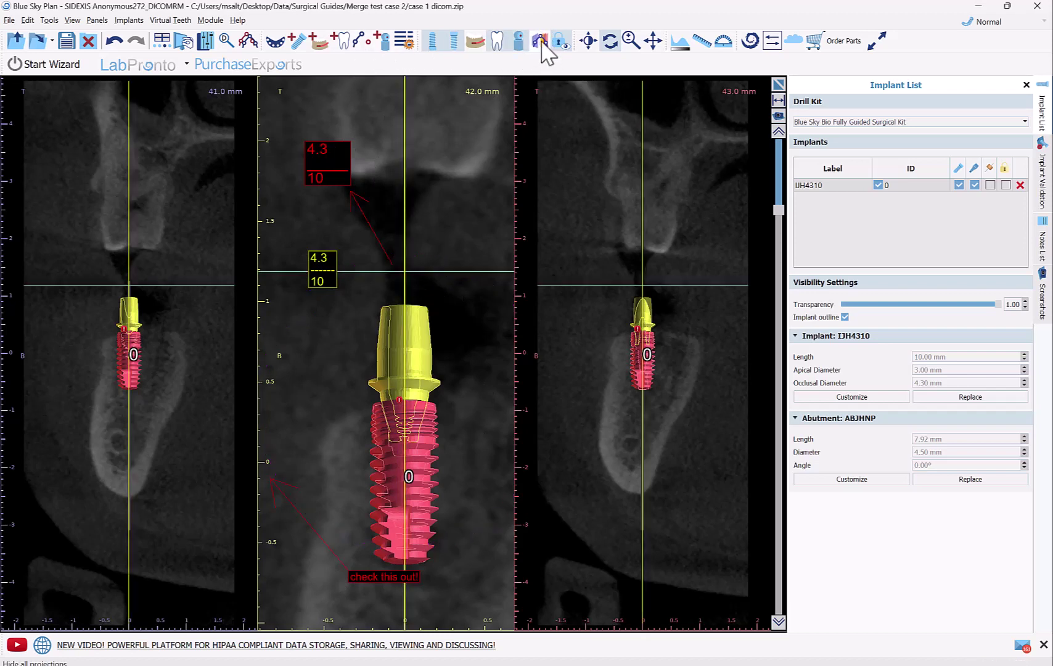
pyautogui.click(542, 43)
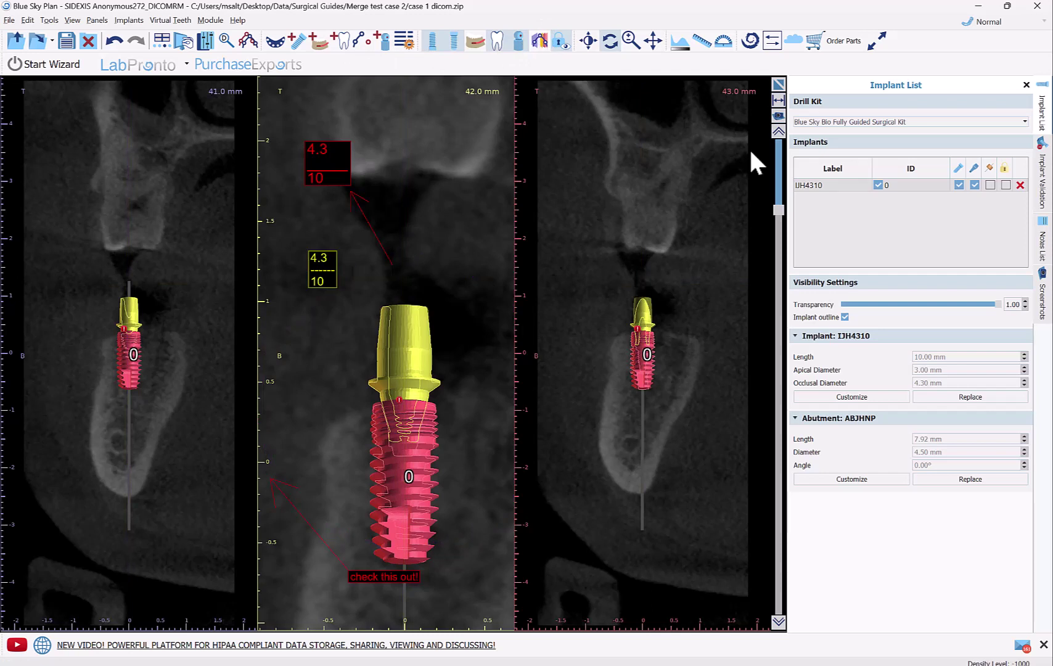
pyautogui.click(1005, 186)
pyautogui.click(1001, 187)
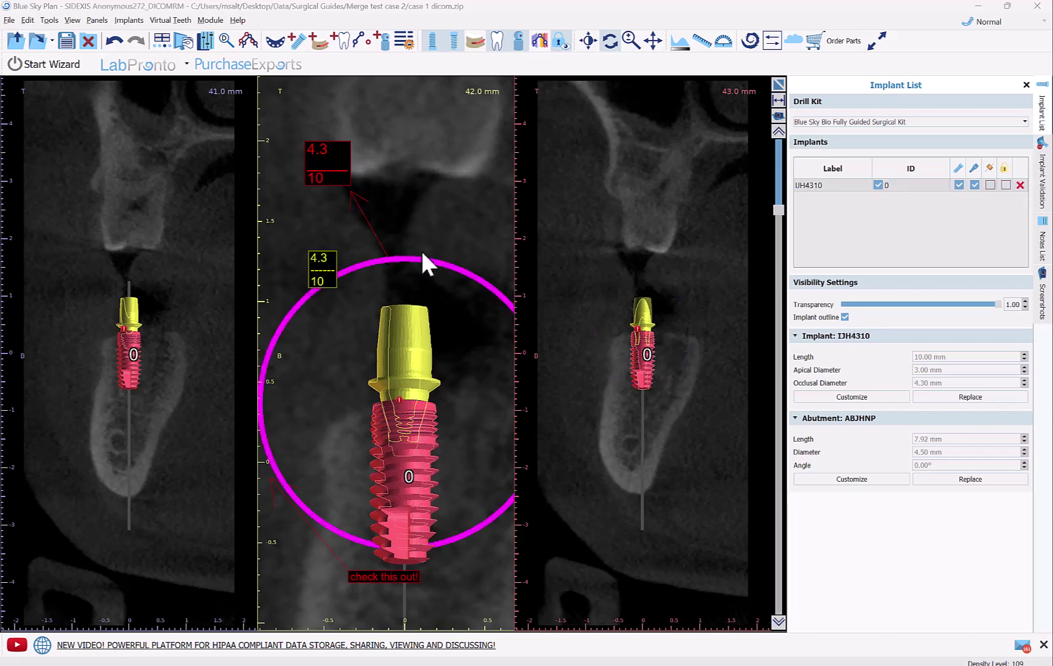
# - Uncheck 'Implants - drill depth' and 'Implants - drill kit warning' in Implant Validation
pyautogui.click(402, 411)
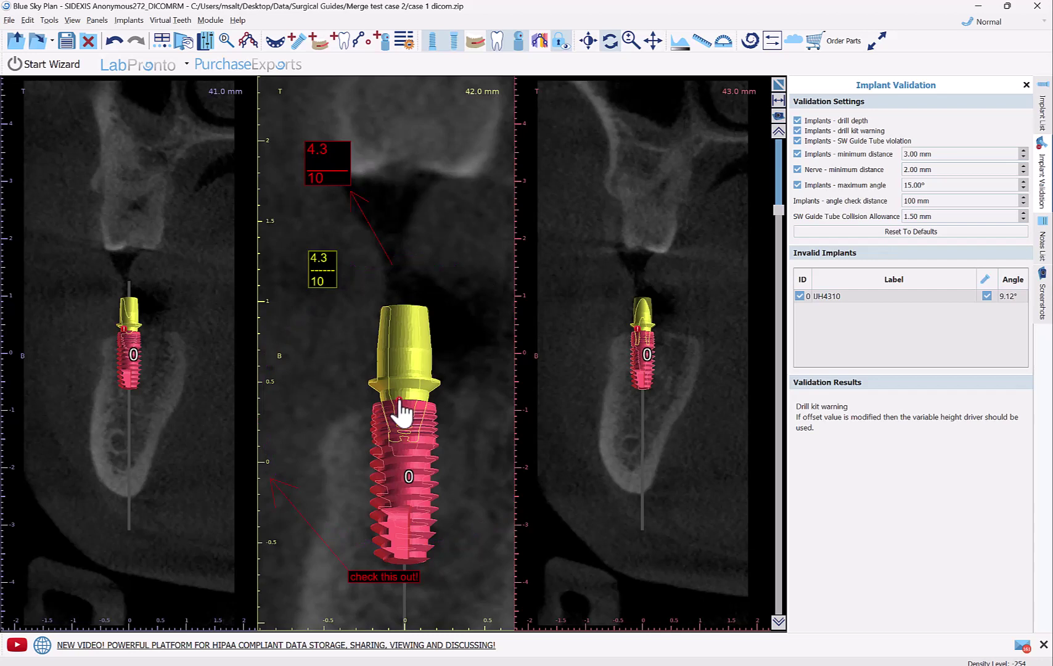
pyautogui.click(797, 120)
pyautogui.click(797, 131)
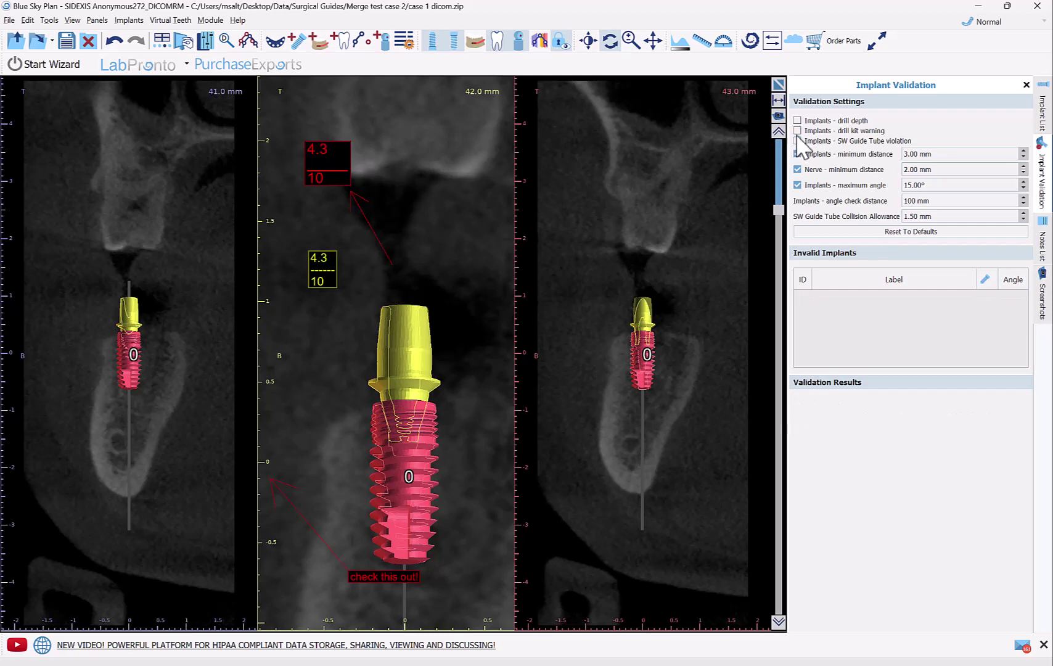
# - Save a second screenshot of the annotated cross-sections to the Screenshots panel
pyautogui.click(779, 116)
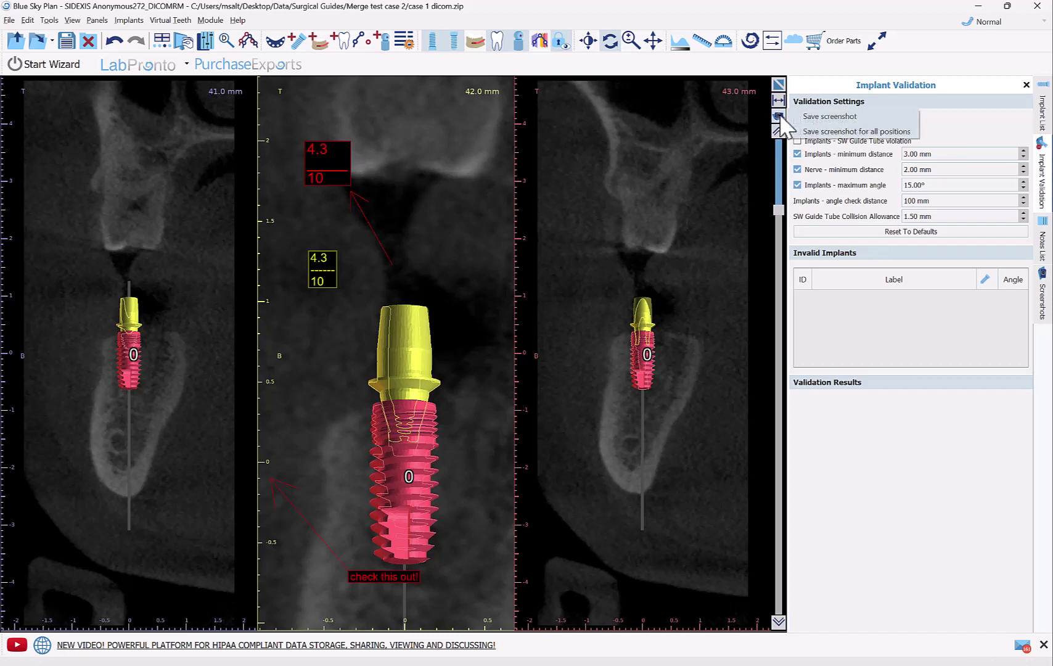
pyautogui.click(826, 113)
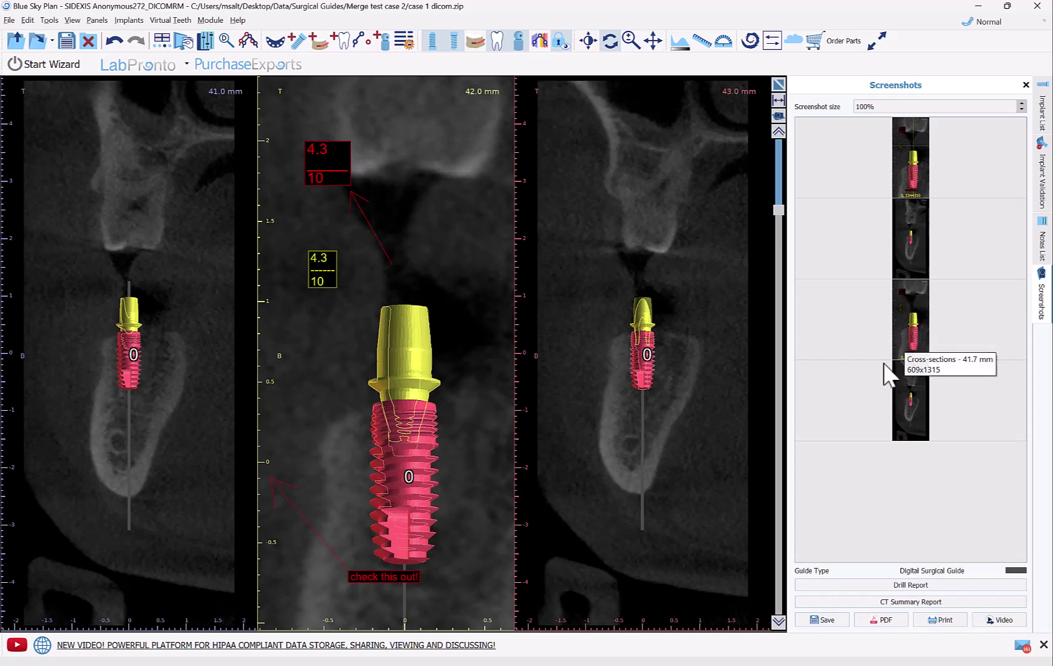
pyautogui.moveTo(383, 565)
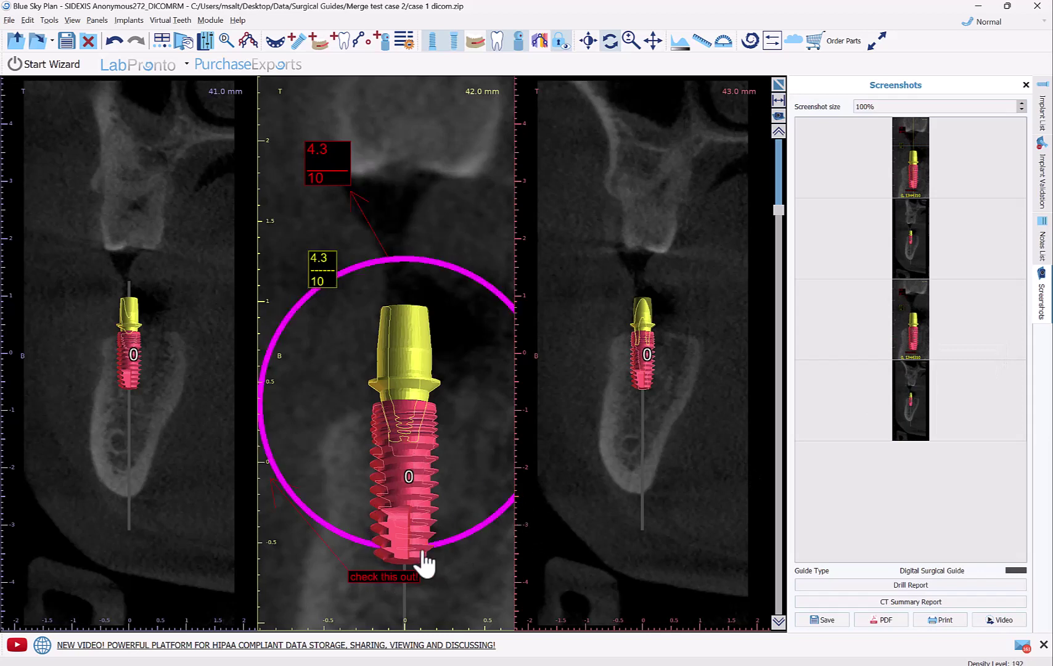